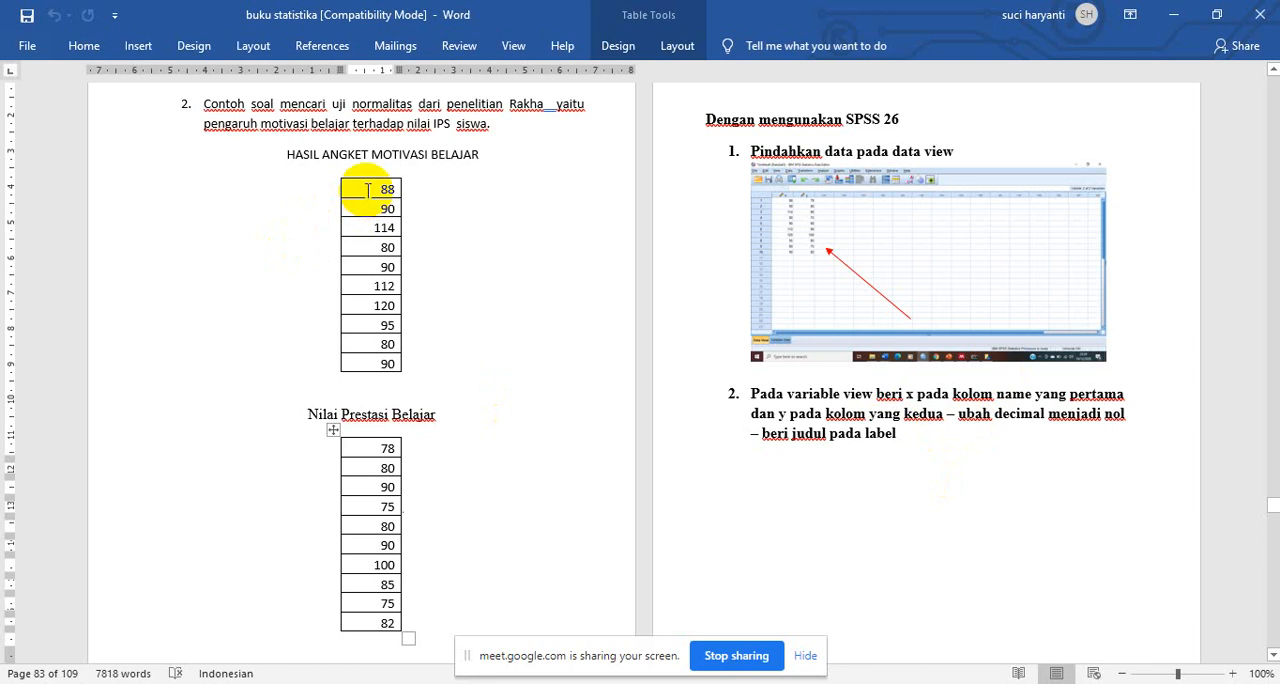
- Copy the ten Hasil Angket Motivasi Belajar values from the Word document into the first column of the SPSS data sheet
drag(368, 190, 382, 366)
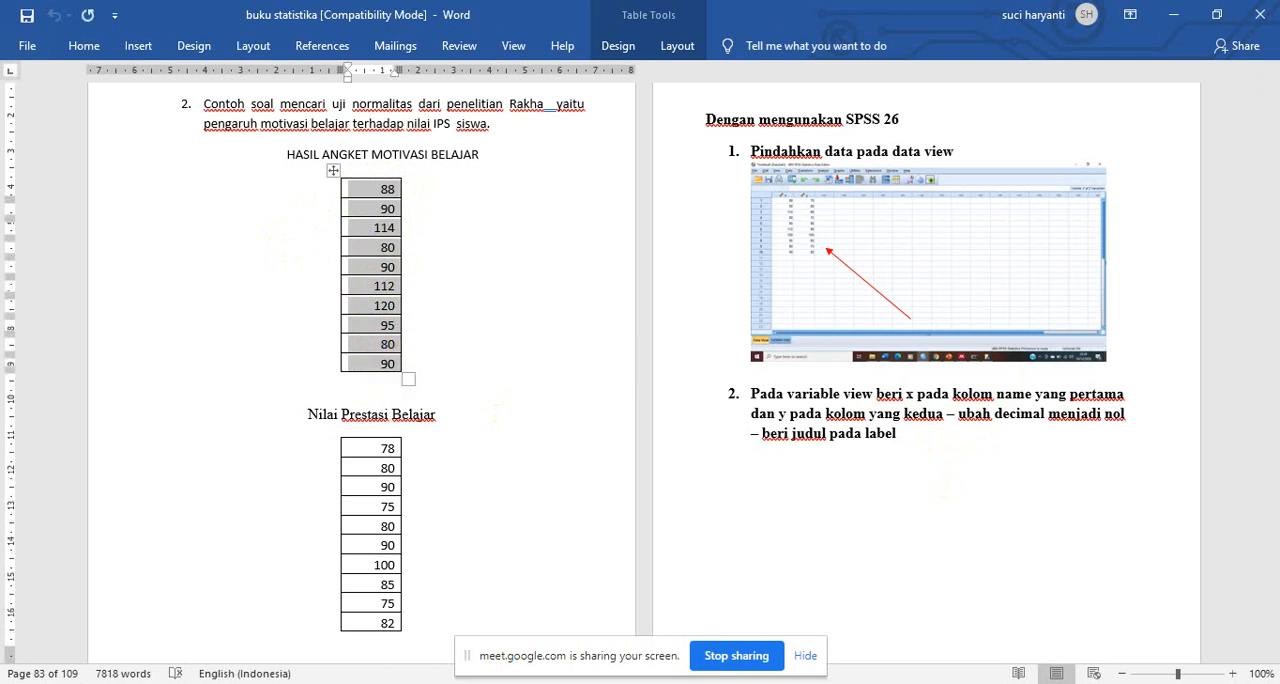
key(alt+Tab)
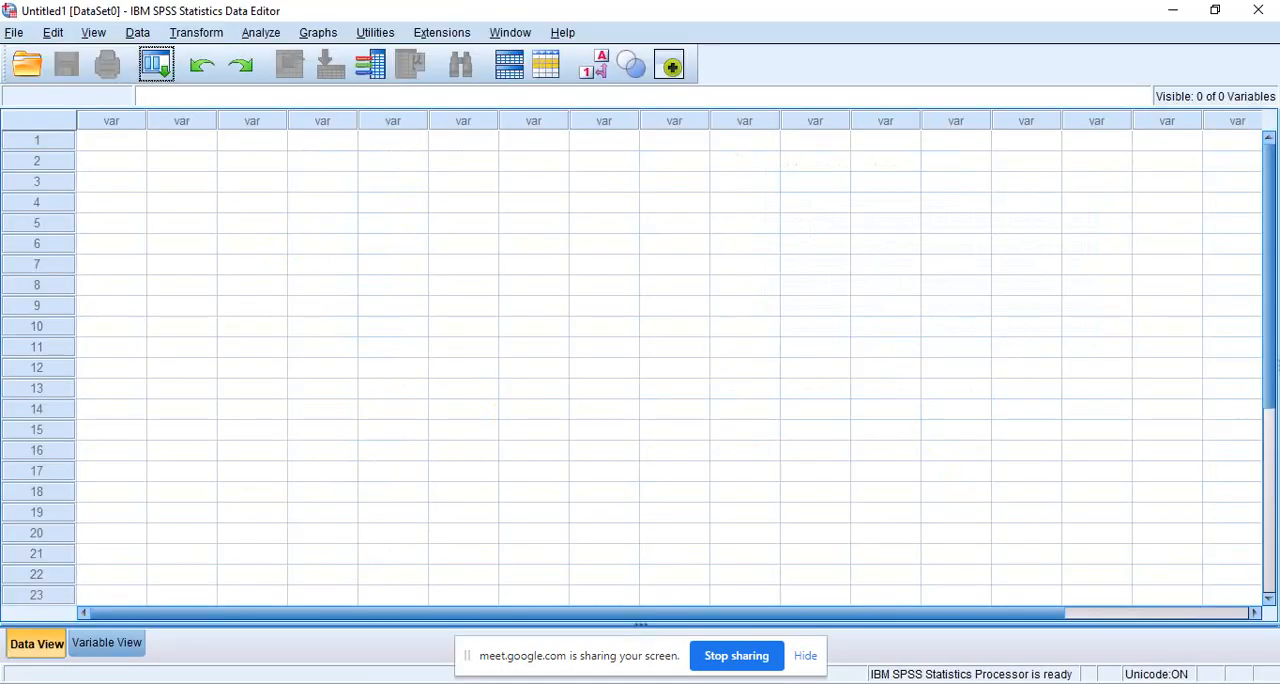
click(123, 145)
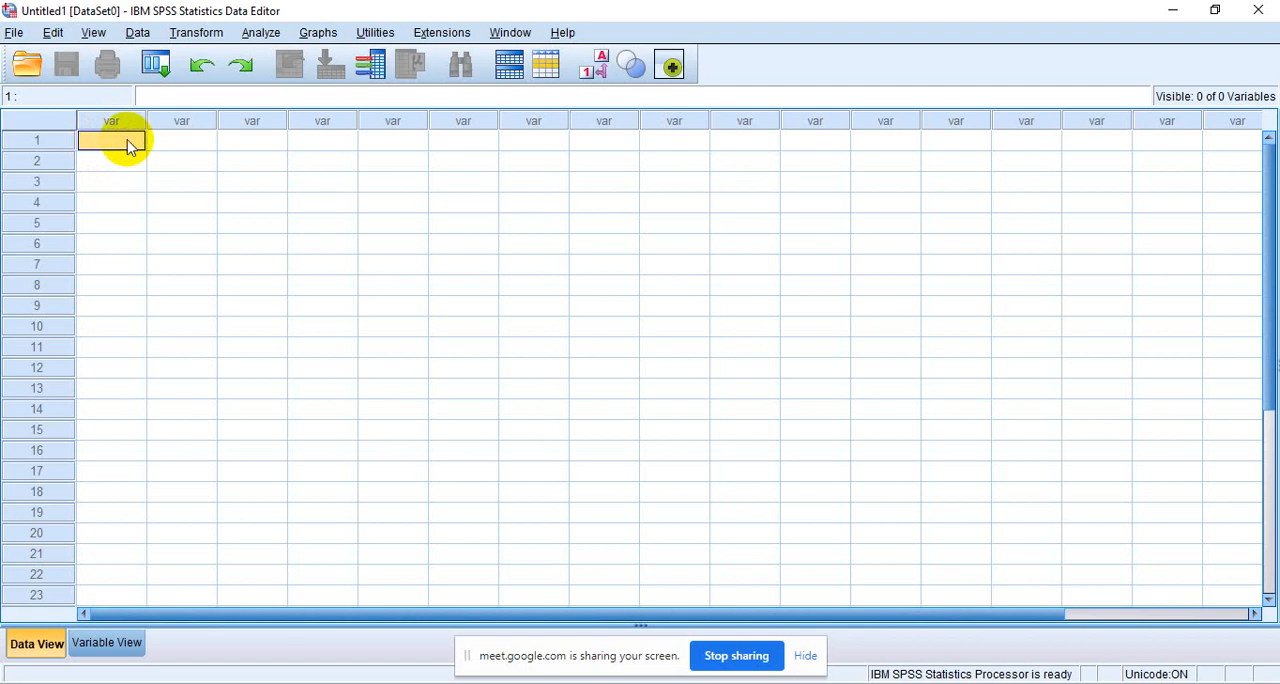
click(123, 142)
right_click(123, 142)
click(106, 146)
click(106, 146)
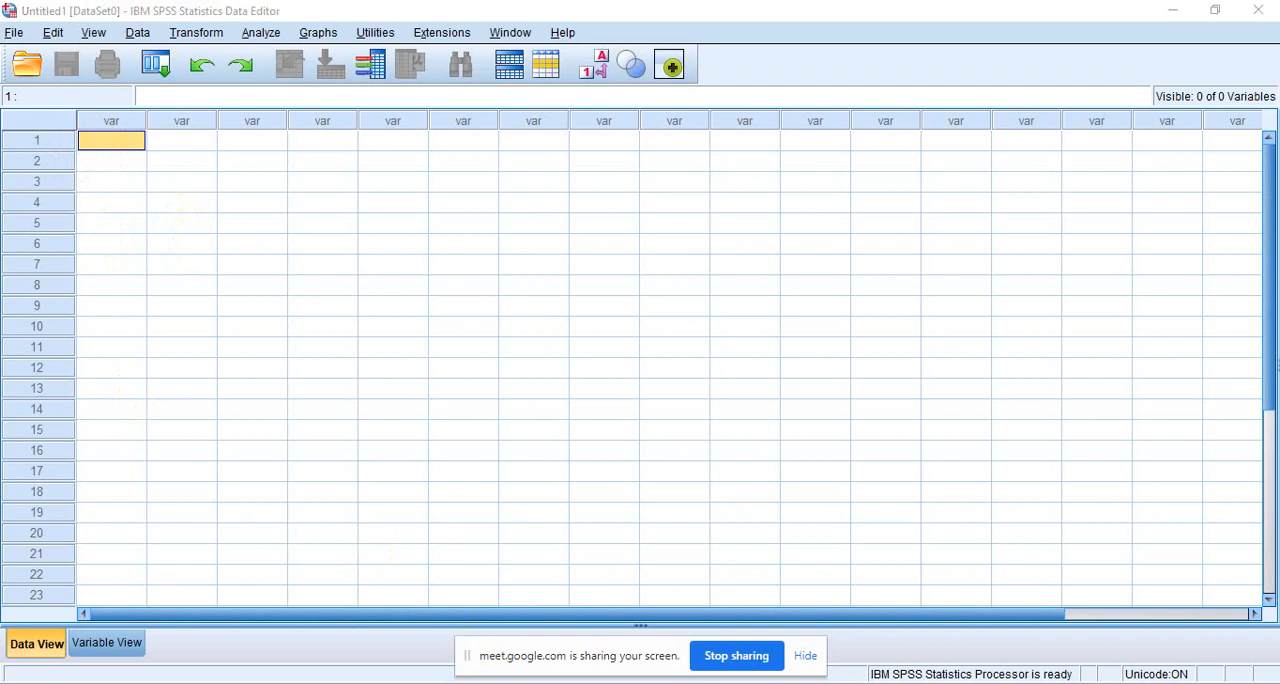
key(alt+Tab)
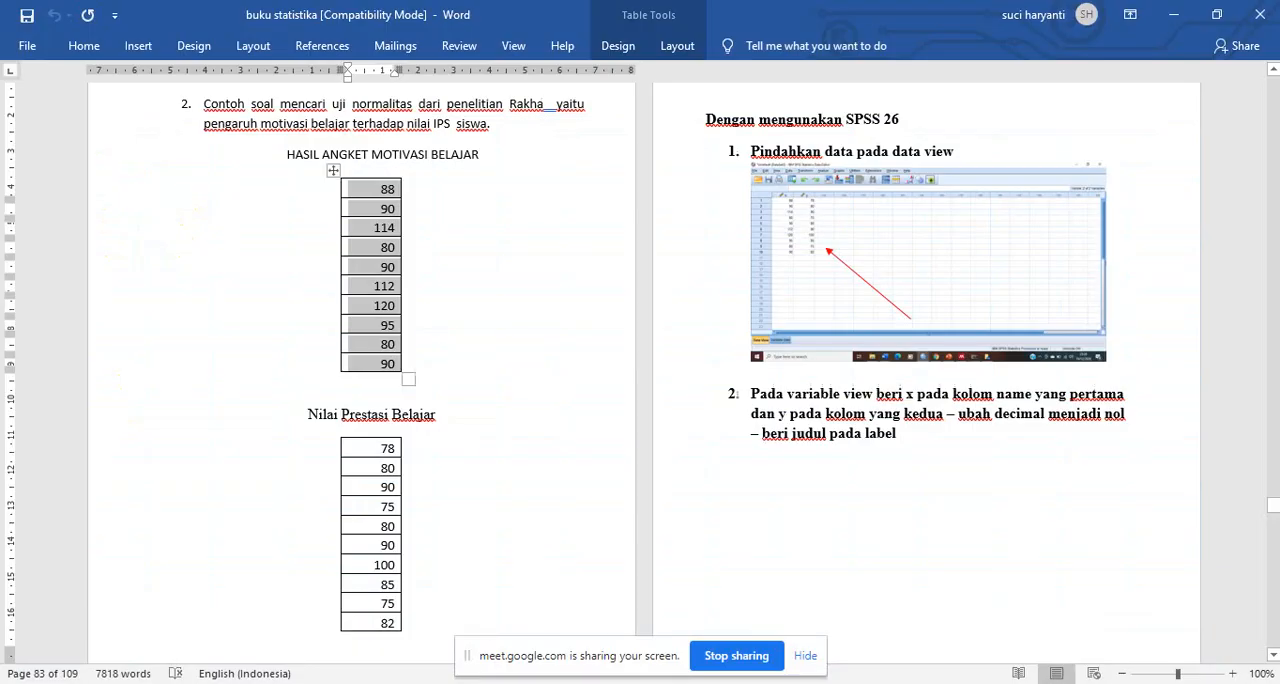
key(alt+Tab)
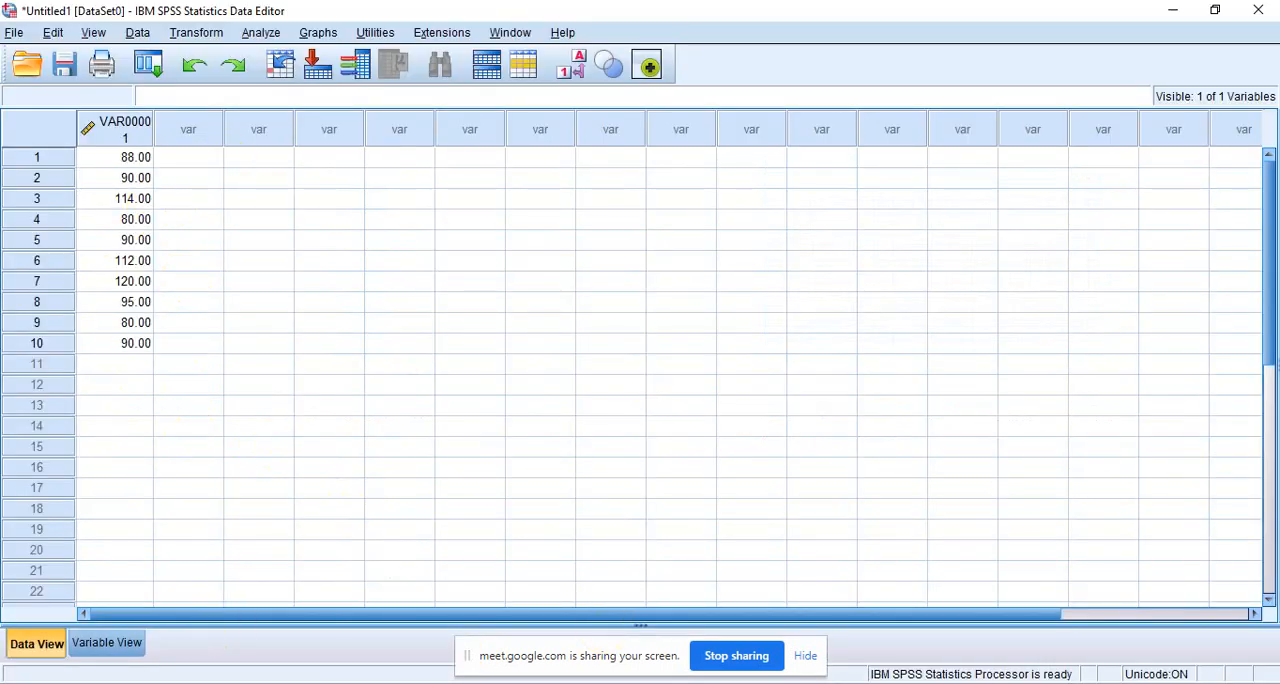
- Copy the Nilai Prestasi Belajar values from the Word document and paste them into the second column of the SPSS data sheet
key(alt+Tab)
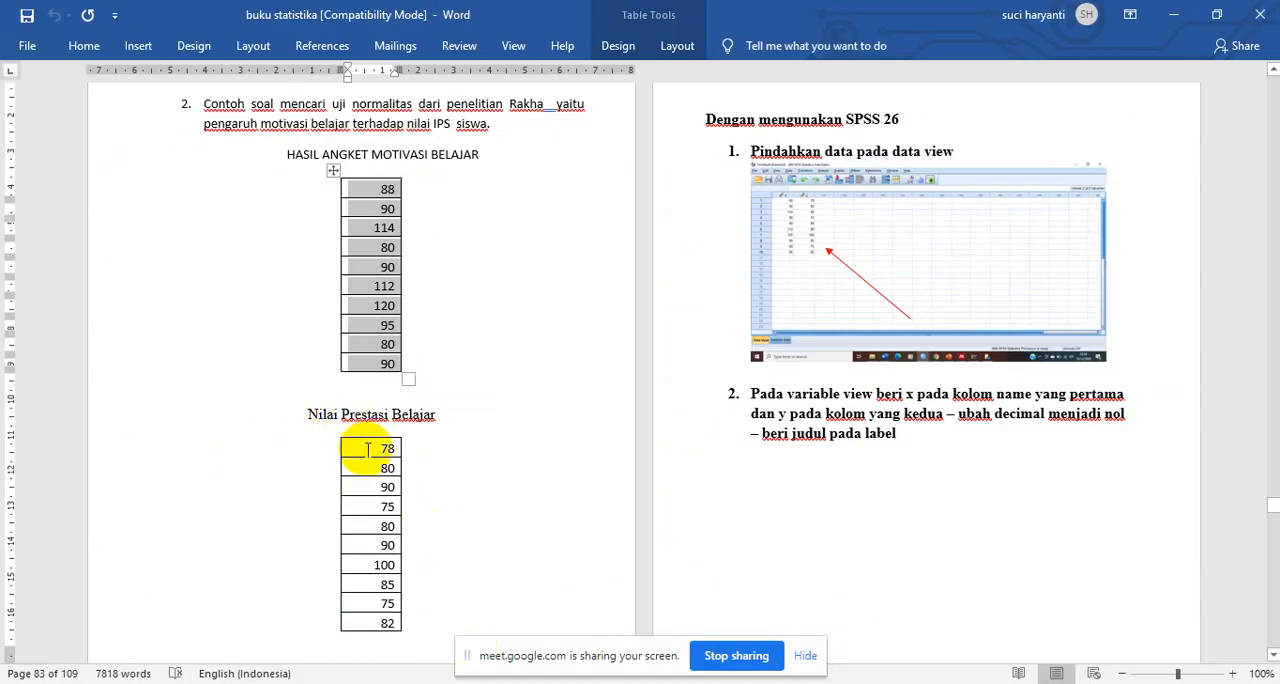
drag(349, 450, 389, 621)
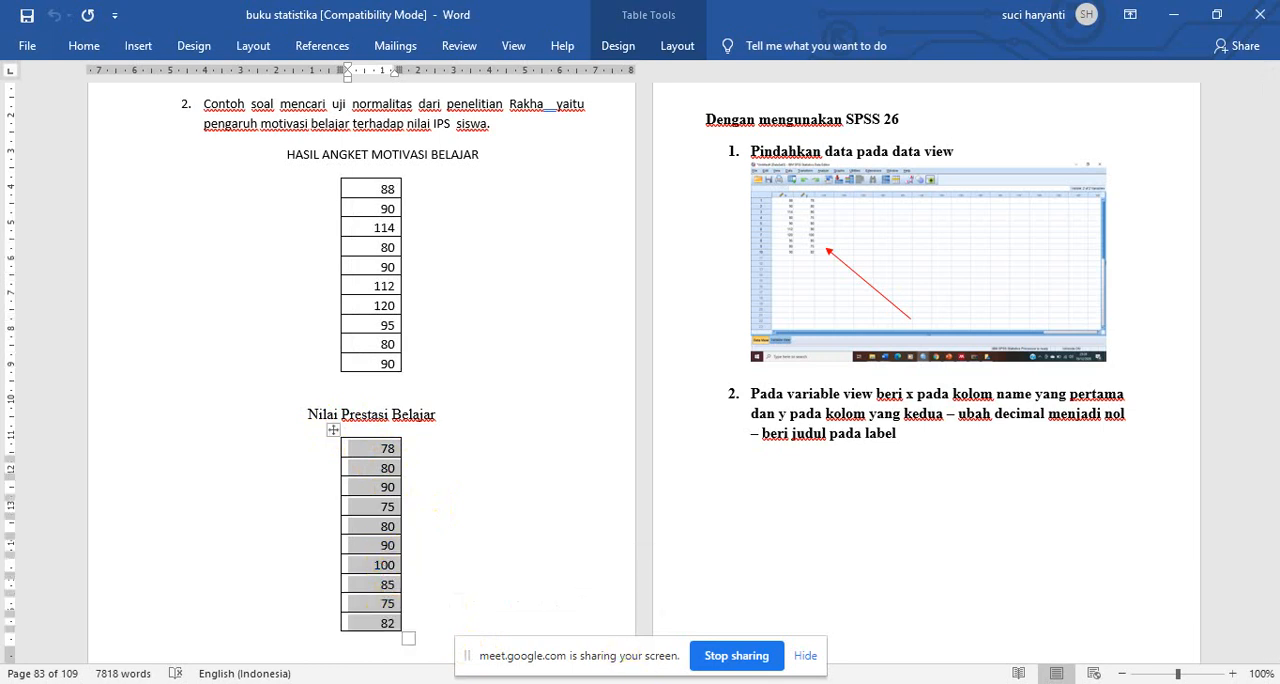
key(alt+Tab)
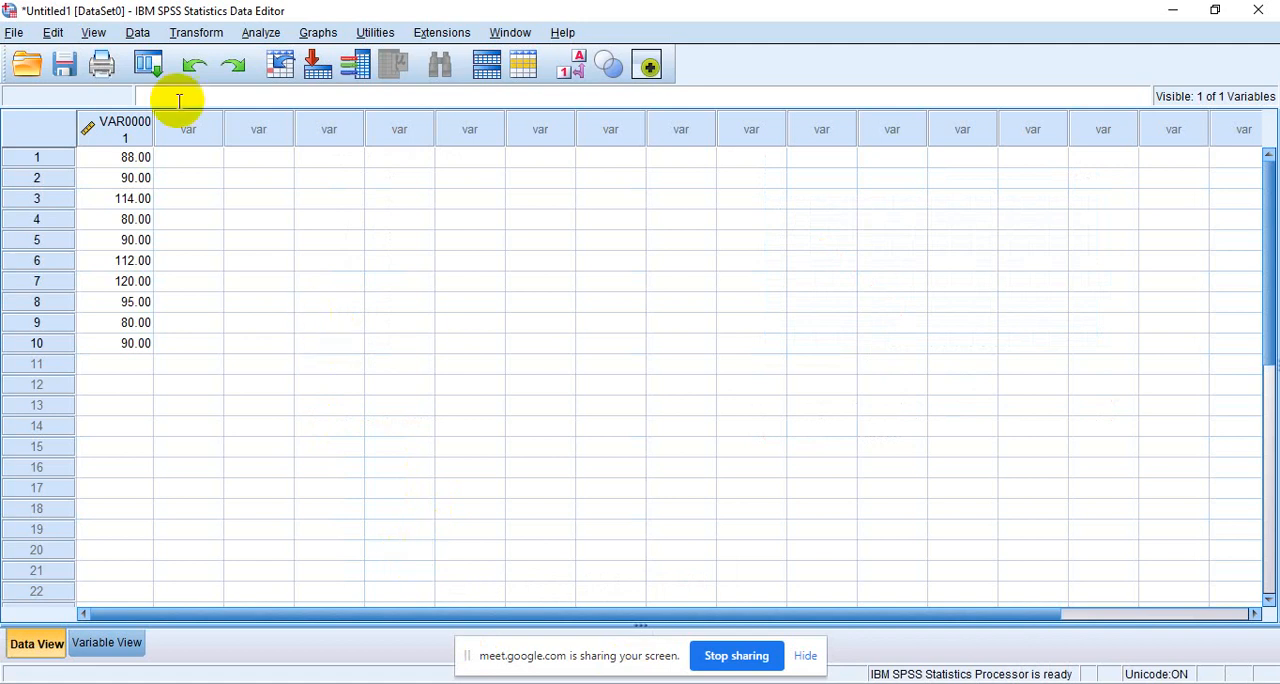
click(182, 163)
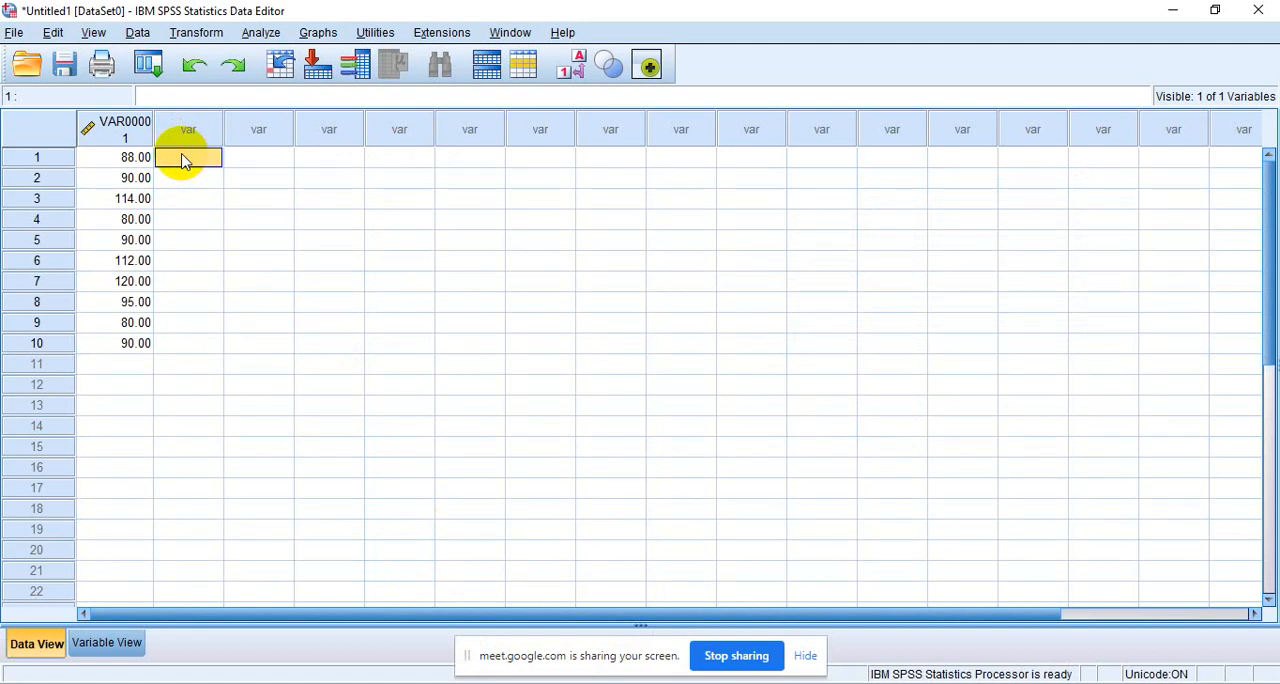
right_click(183, 161)
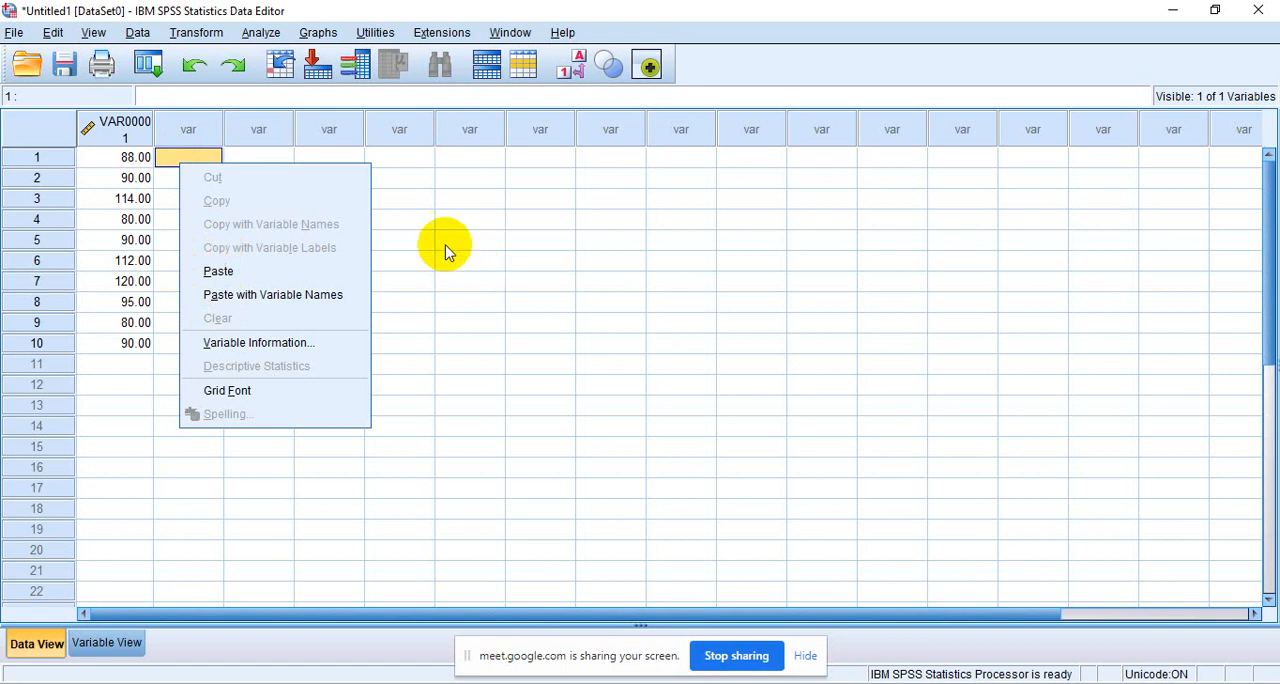
click(220, 272)
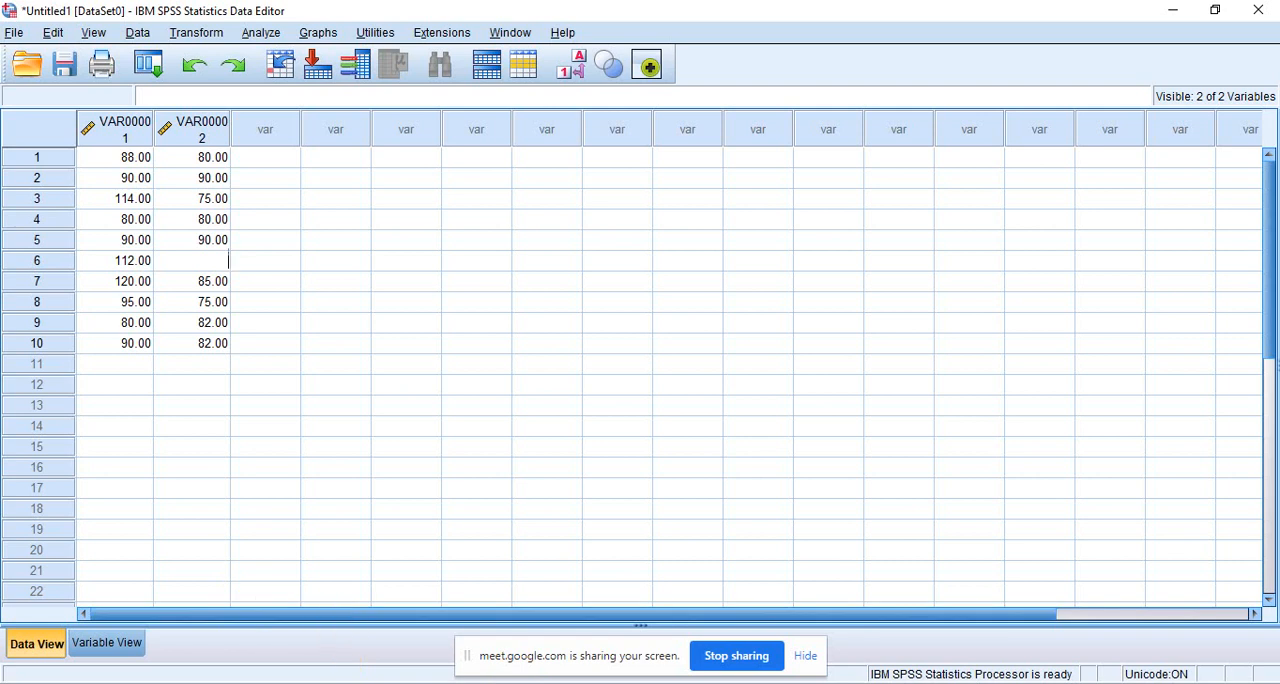
- Check the Nilai Prestasi Belajar table in Word and enter 100 in row 6 of the second SPSS column
key(alt+Tab)
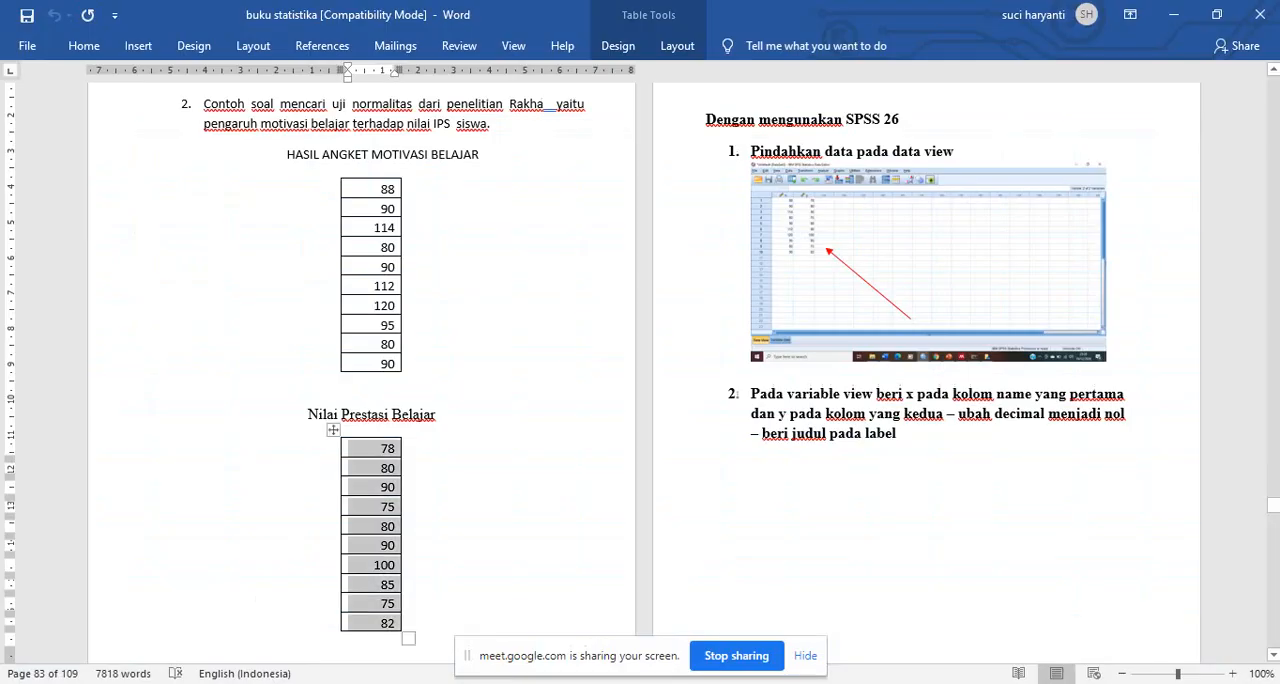
key(alt+Tab)
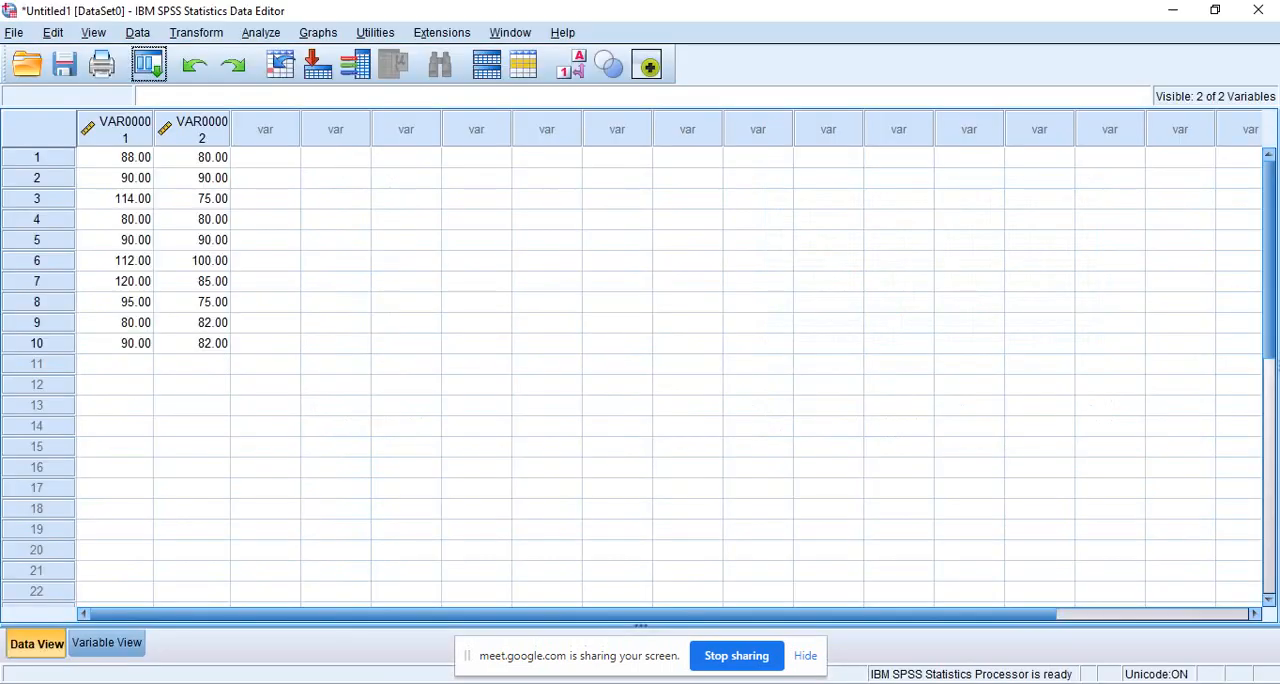
click(130, 384)
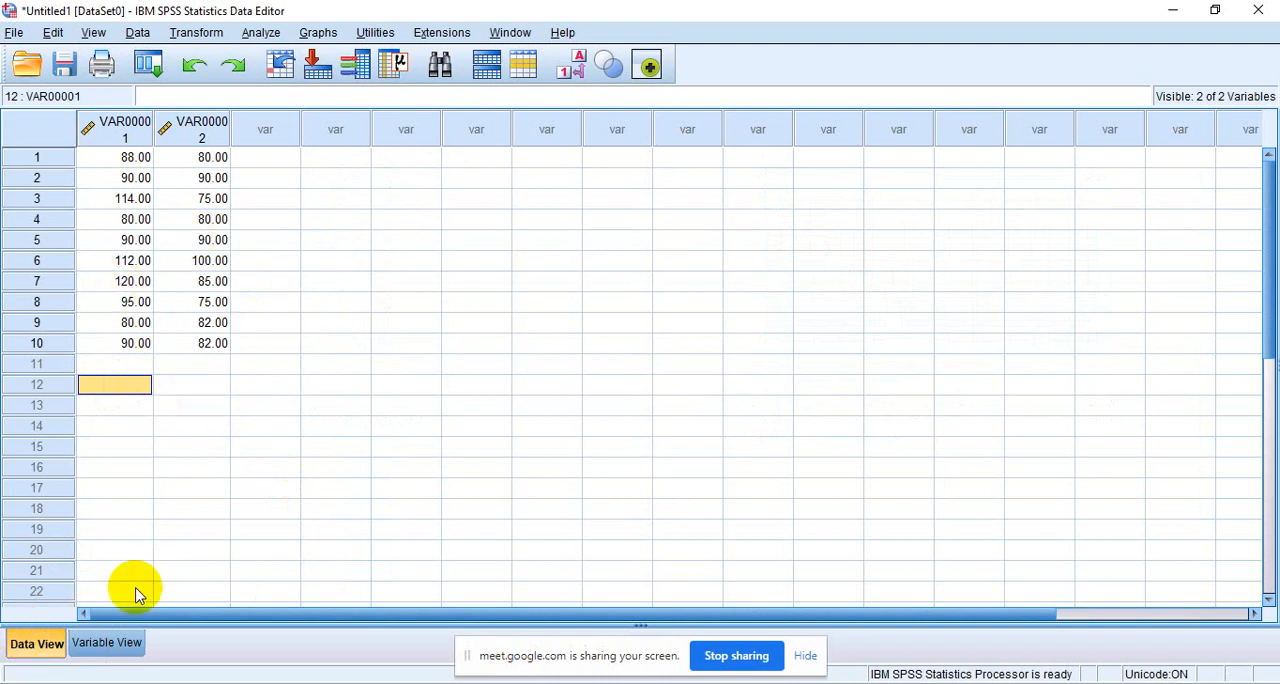
- Rename the first variable X and the second variable Y in the variable definitions
click(113, 645)
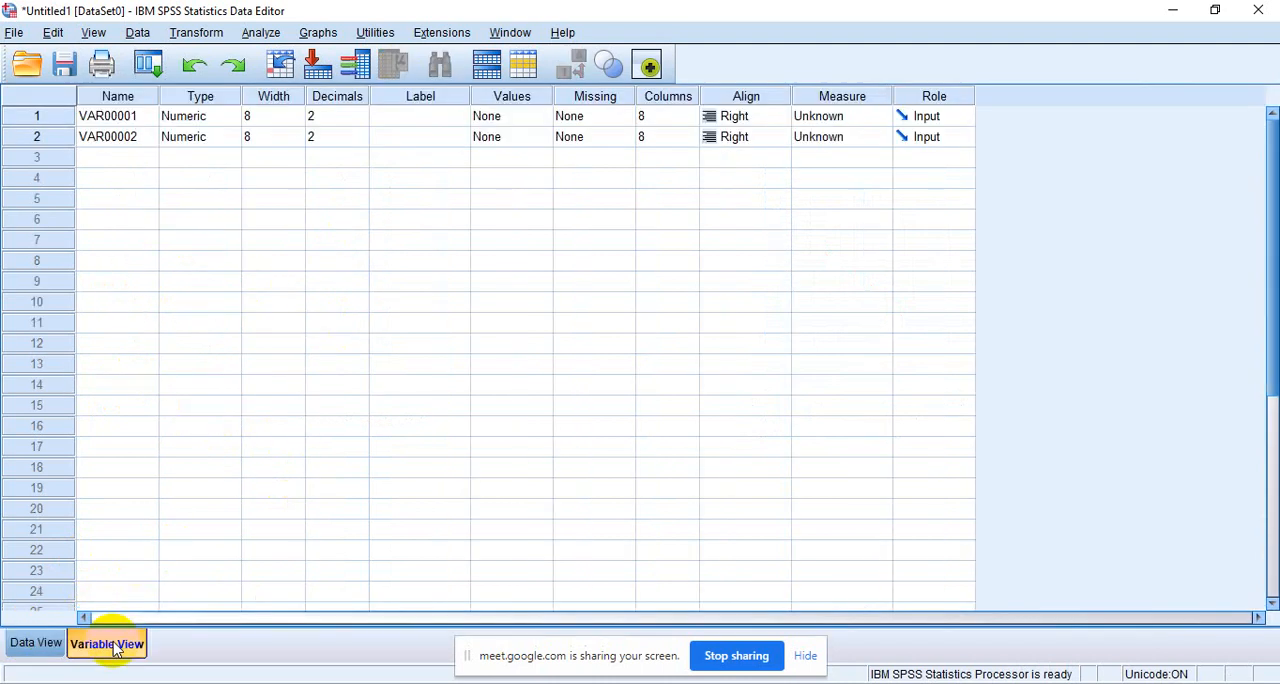
click(126, 117)
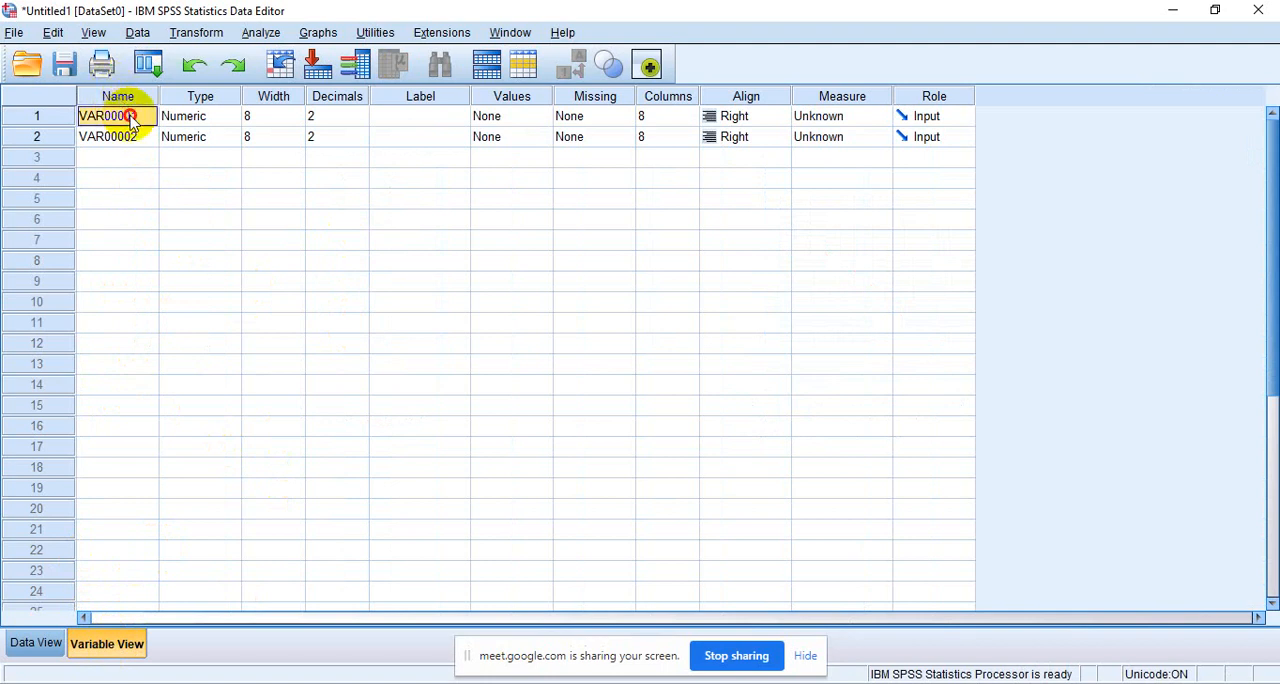
text(X)
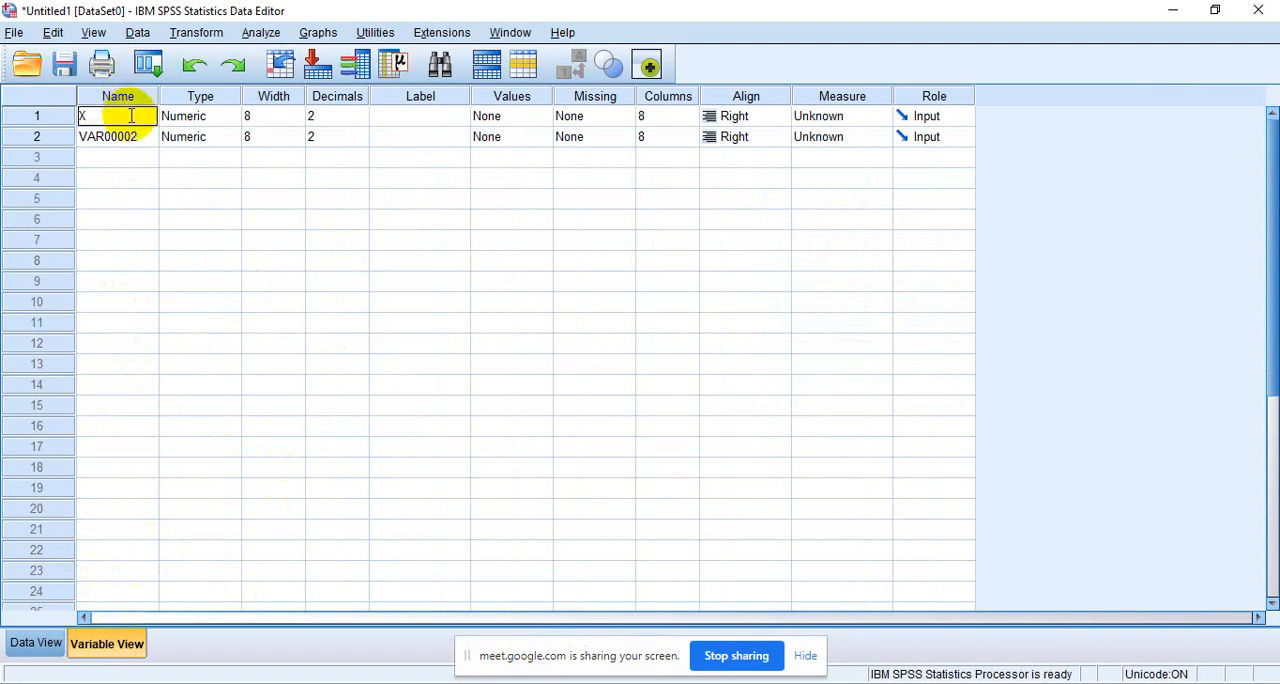
click(124, 140)
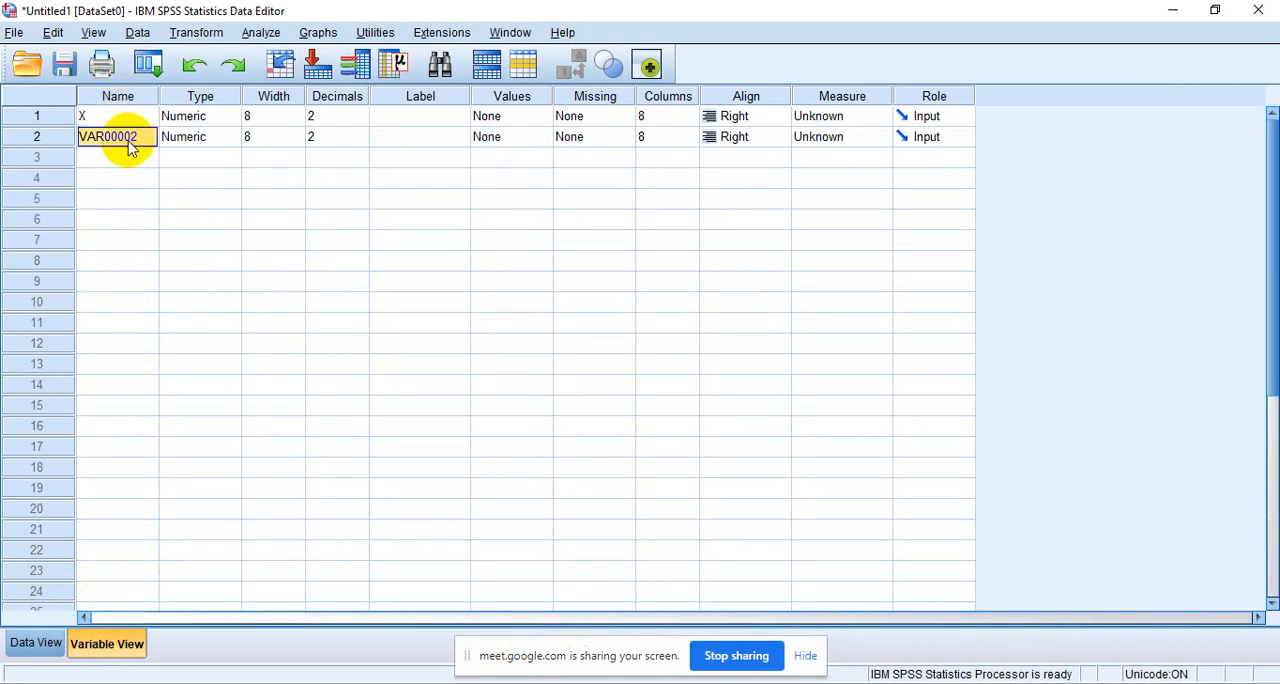
text(Y)
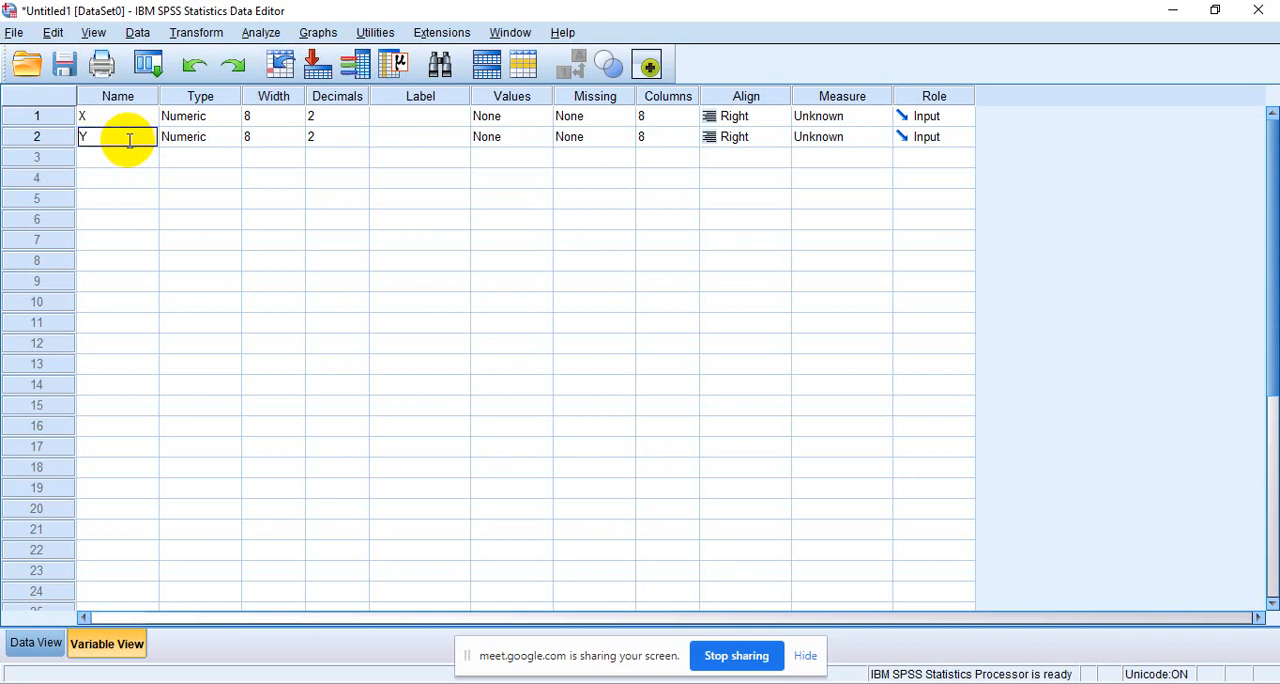
- Set the number of decimals to 0 for both variables X and Y
click(320, 115)
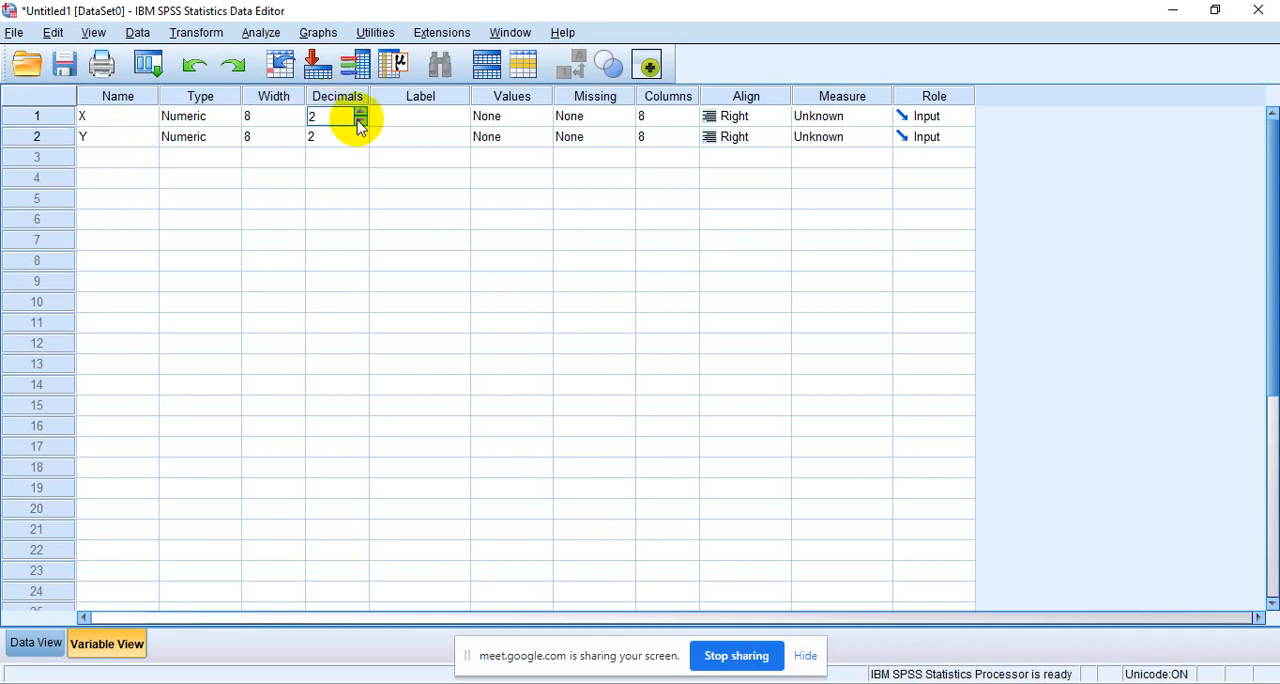
click(361, 121)
click(361, 121)
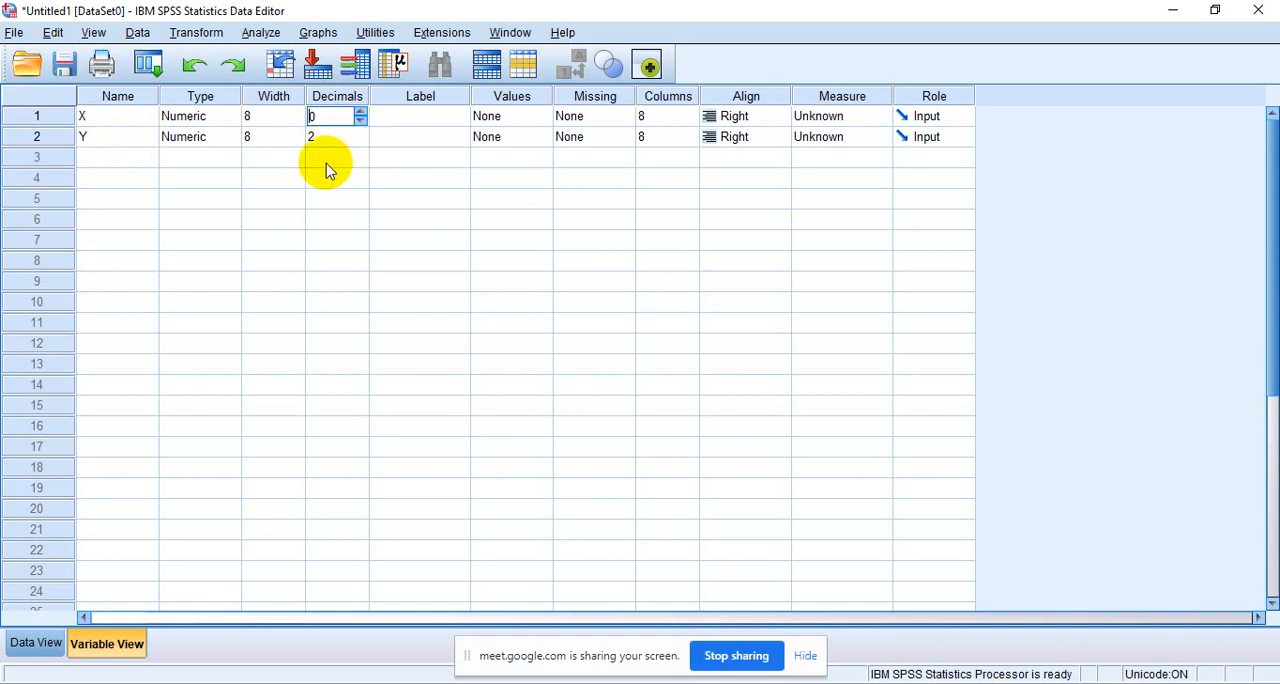
click(350, 137)
text(5)
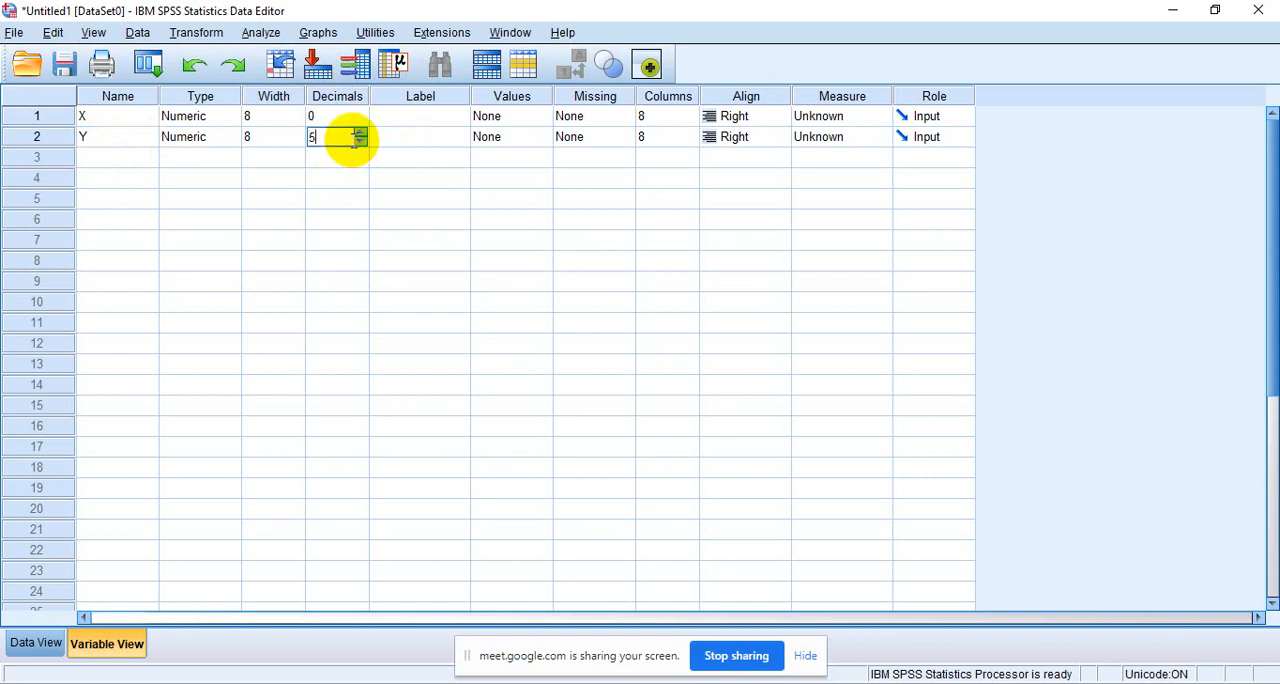
click(363, 143)
click(364, 144)
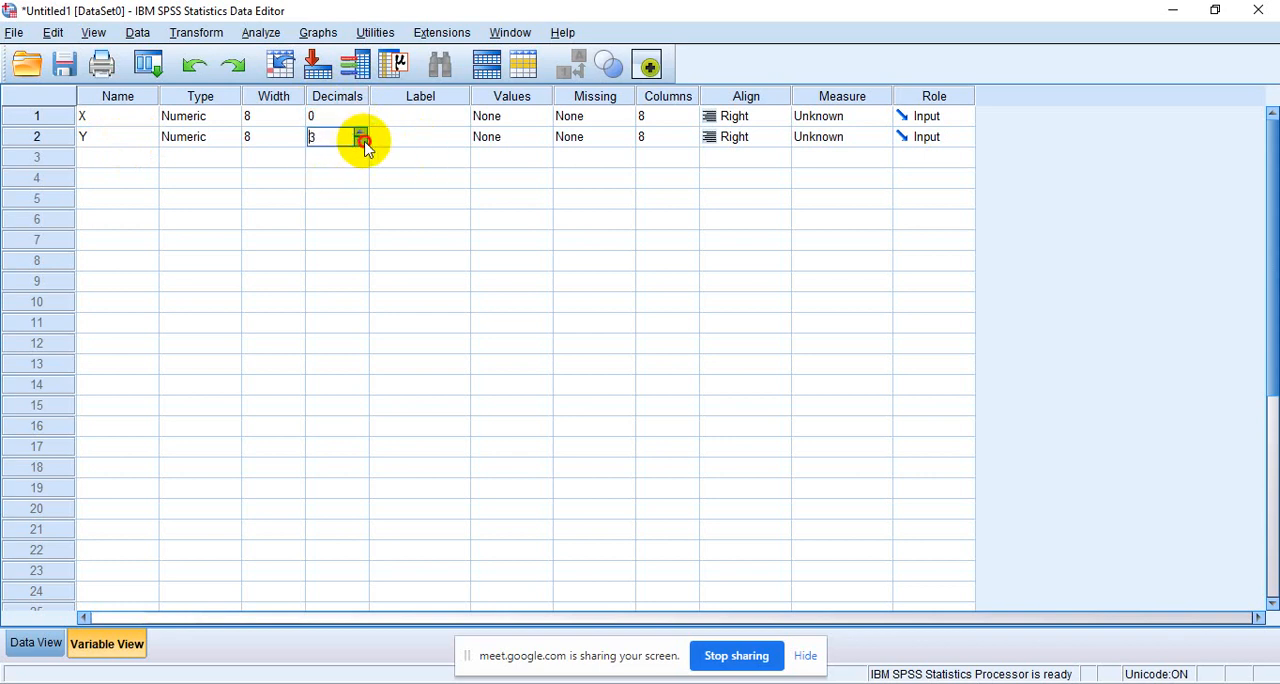
click(363, 144)
click(363, 144)
click(363, 144)
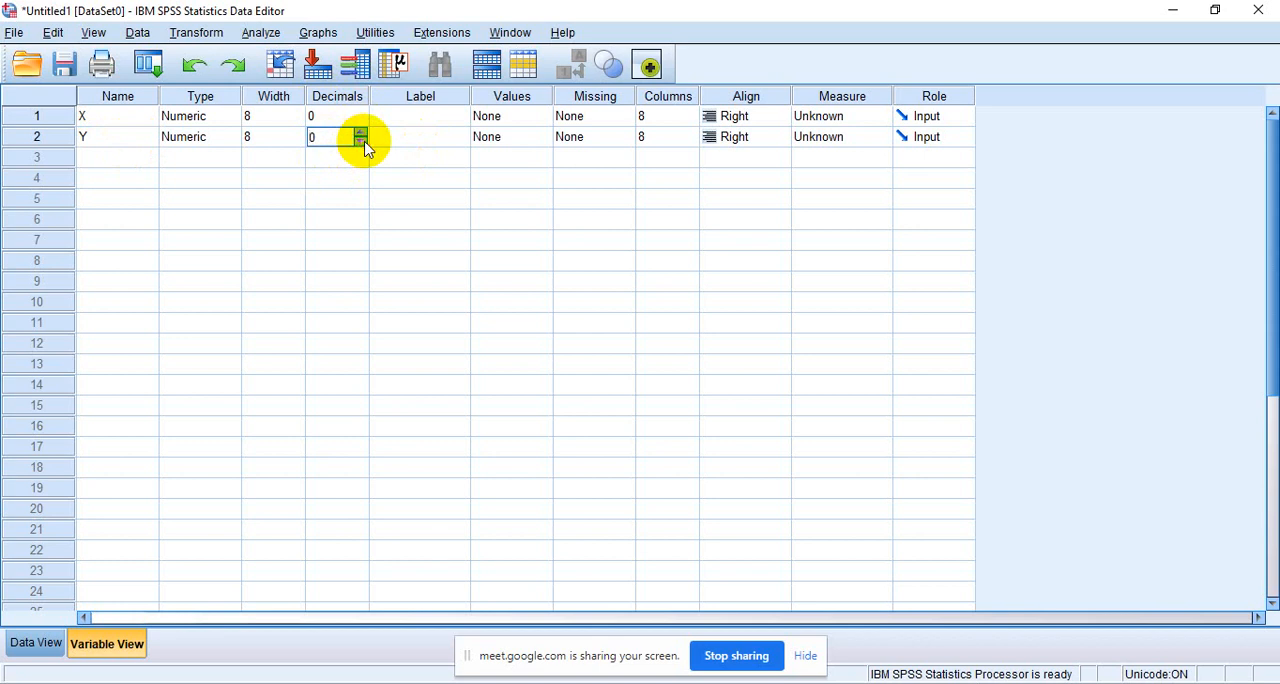
- Label X as MOTIVASI BELAJAR and Y as PRESTASI BELAJAR, and return to the data values
click(425, 116)
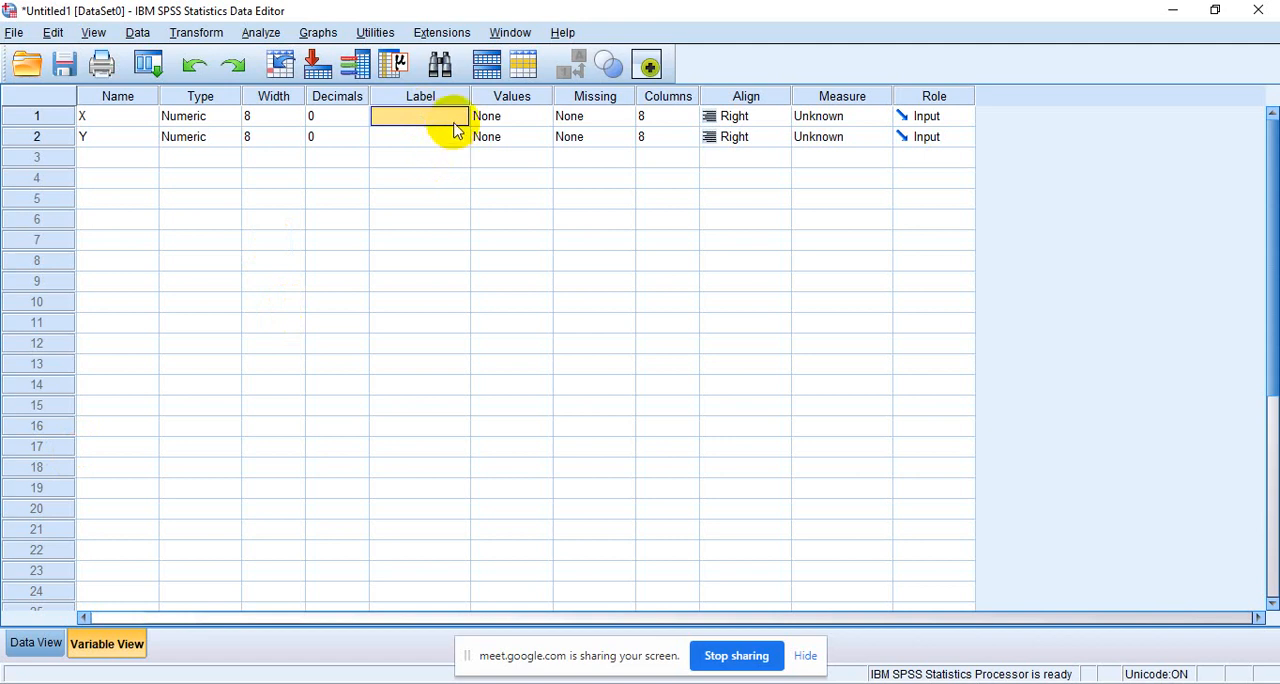
text(MOTIV)
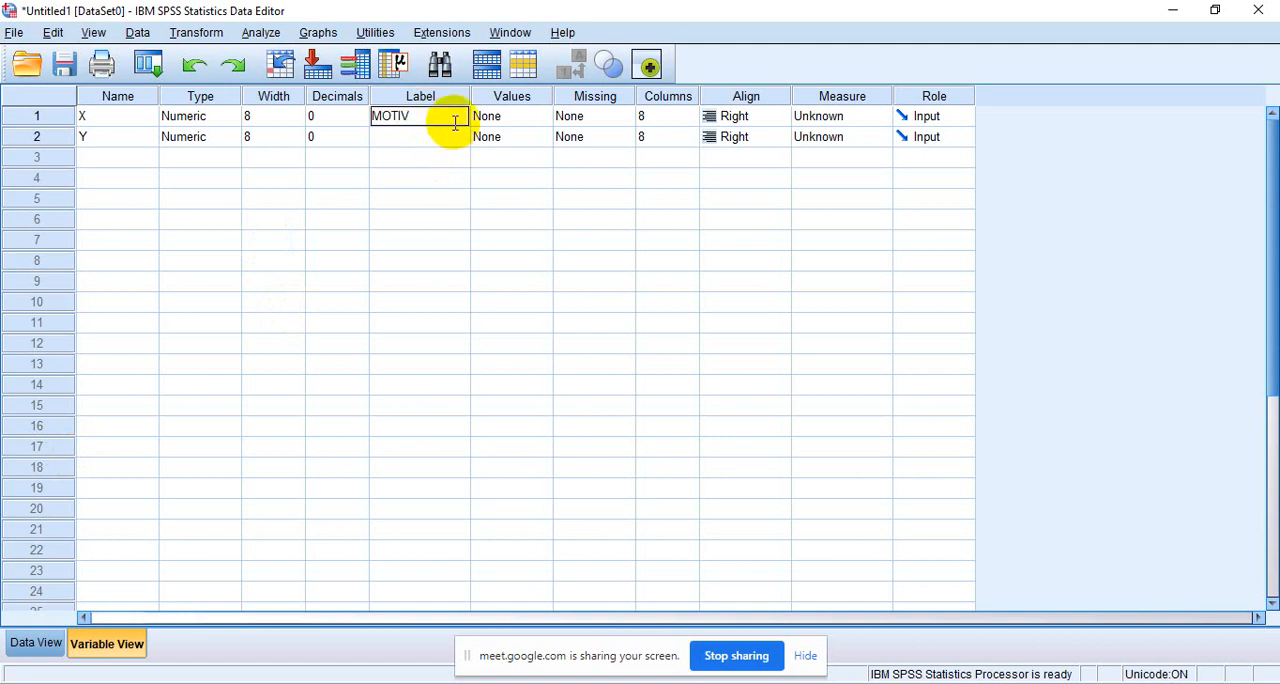
text(ASI BELAJAR)
click(453, 142)
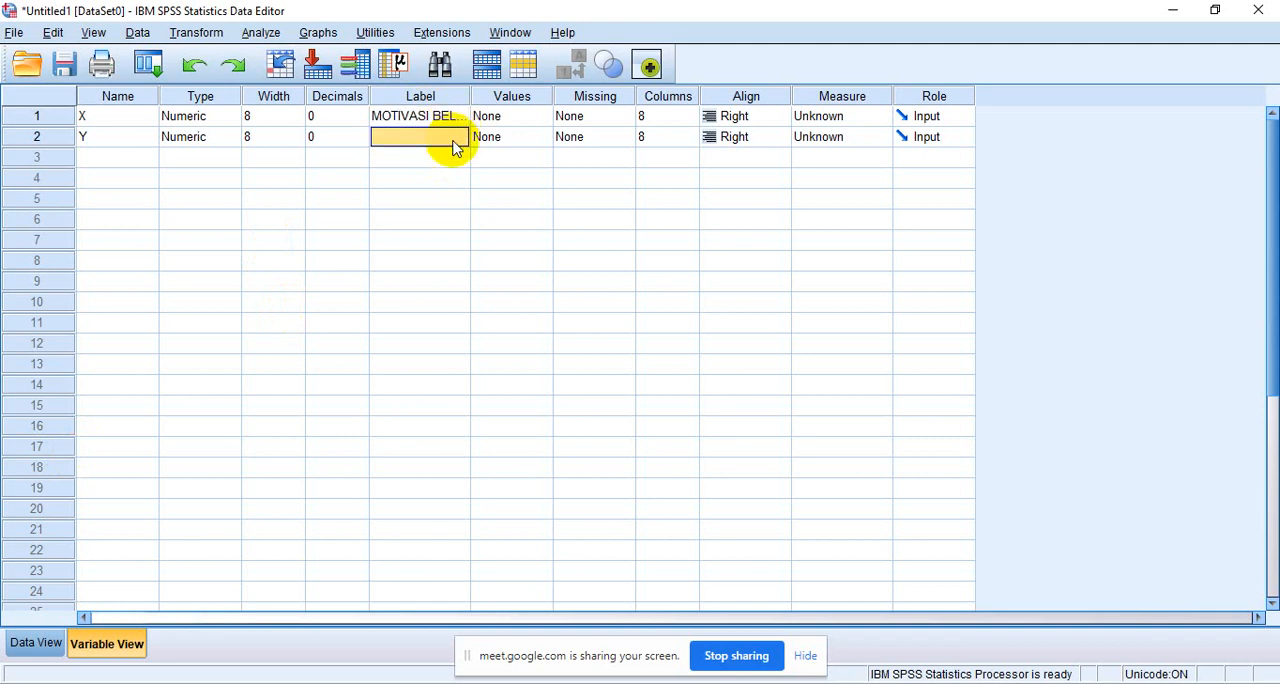
text(PRES)
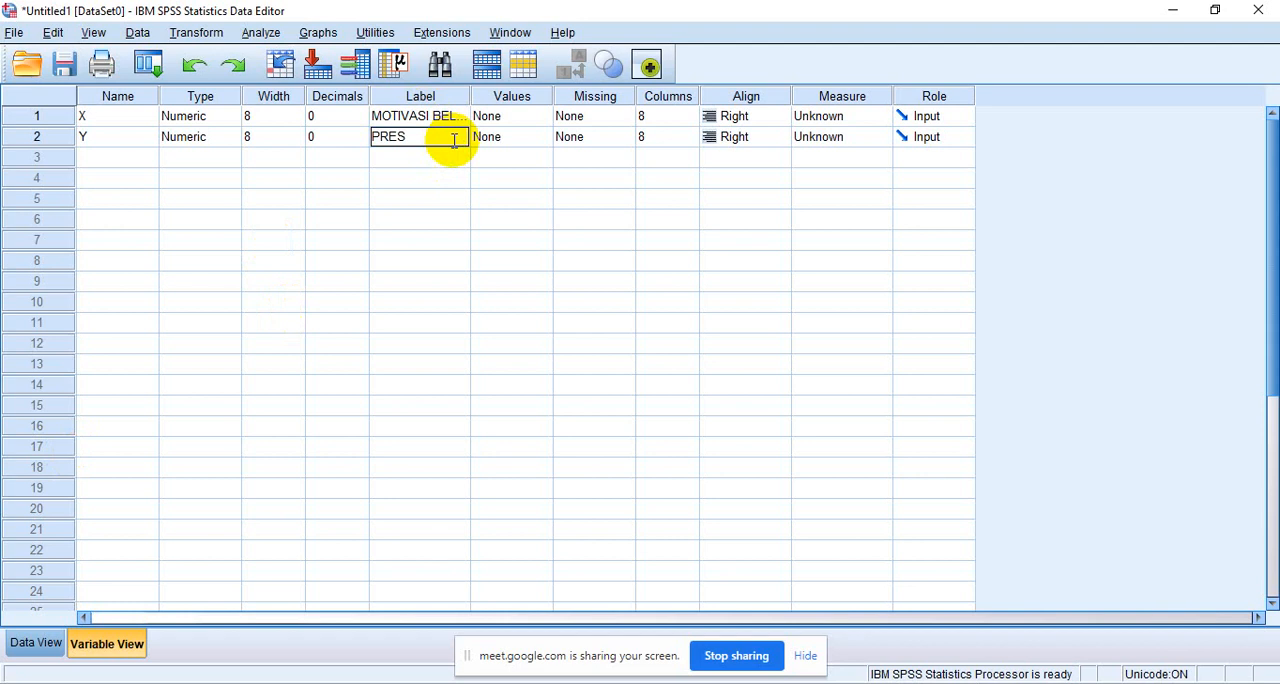
text(TASI BELAJAR)
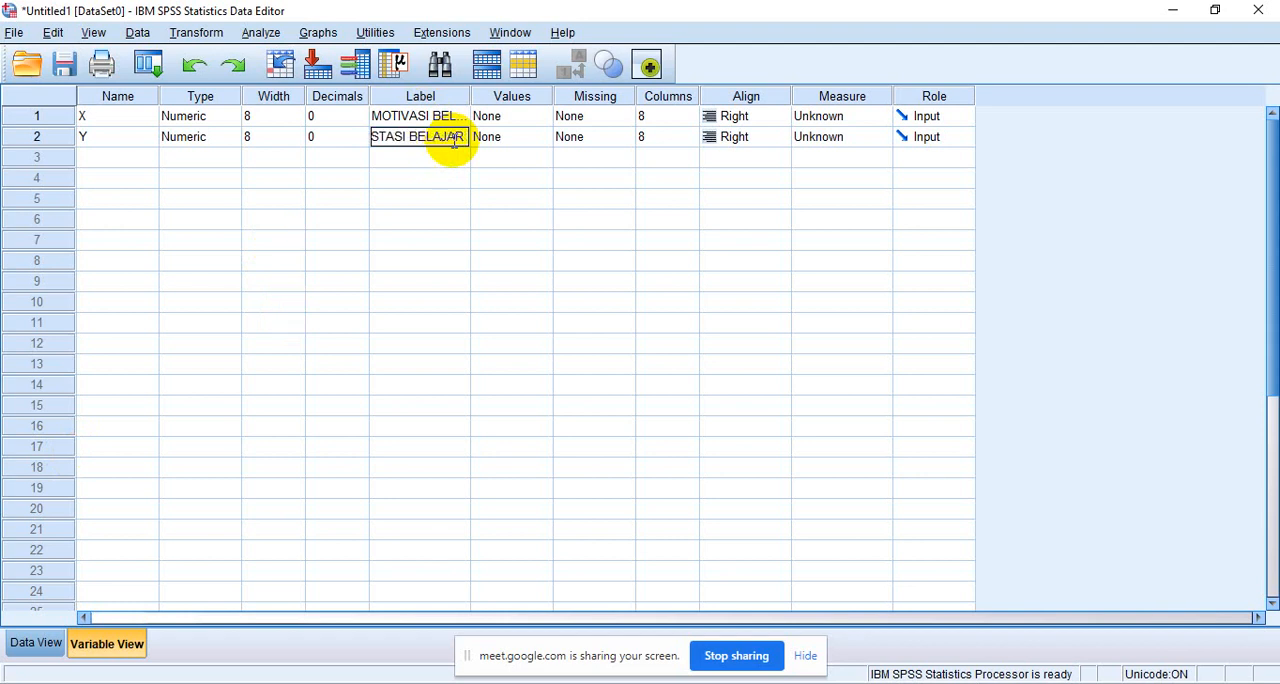
click(30, 645)
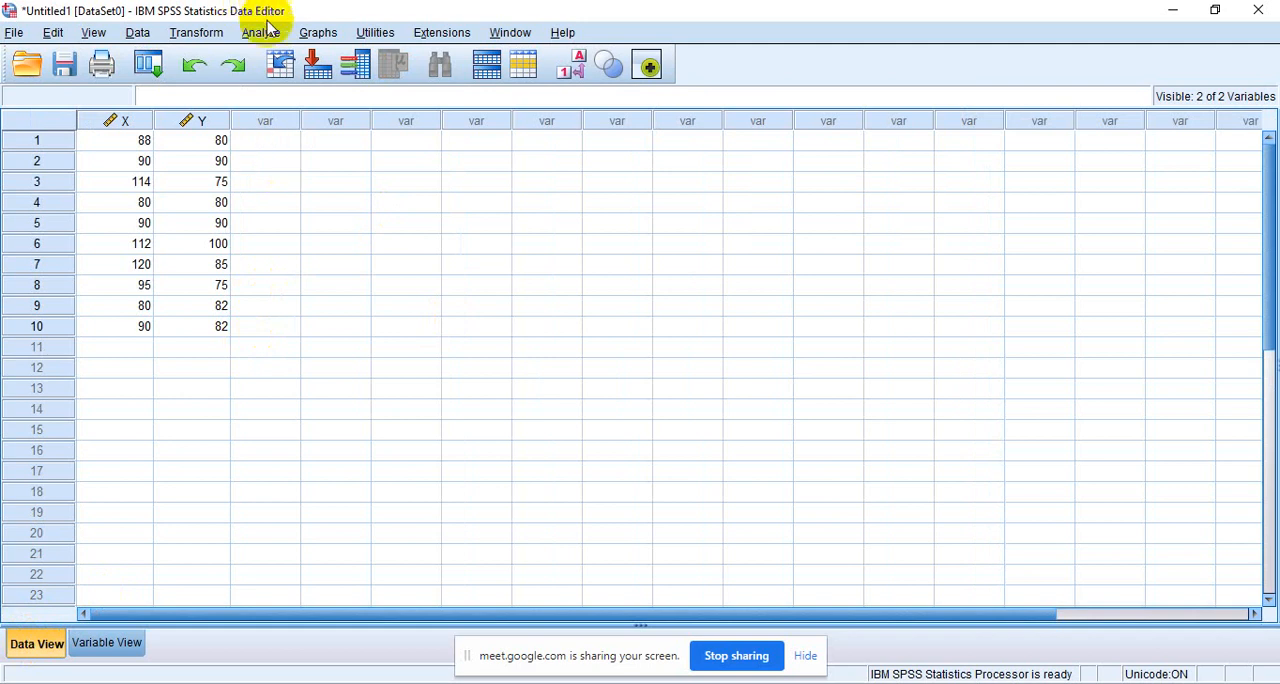
click(261, 33)
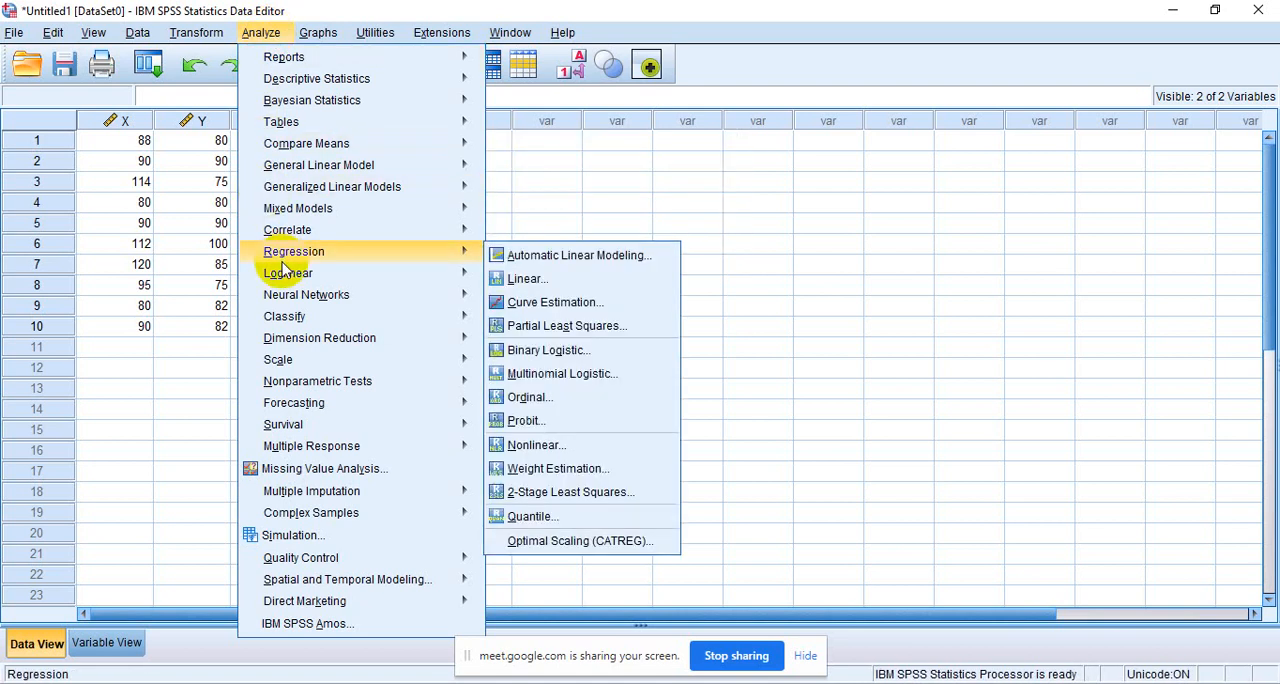
mouse_move(300, 172)
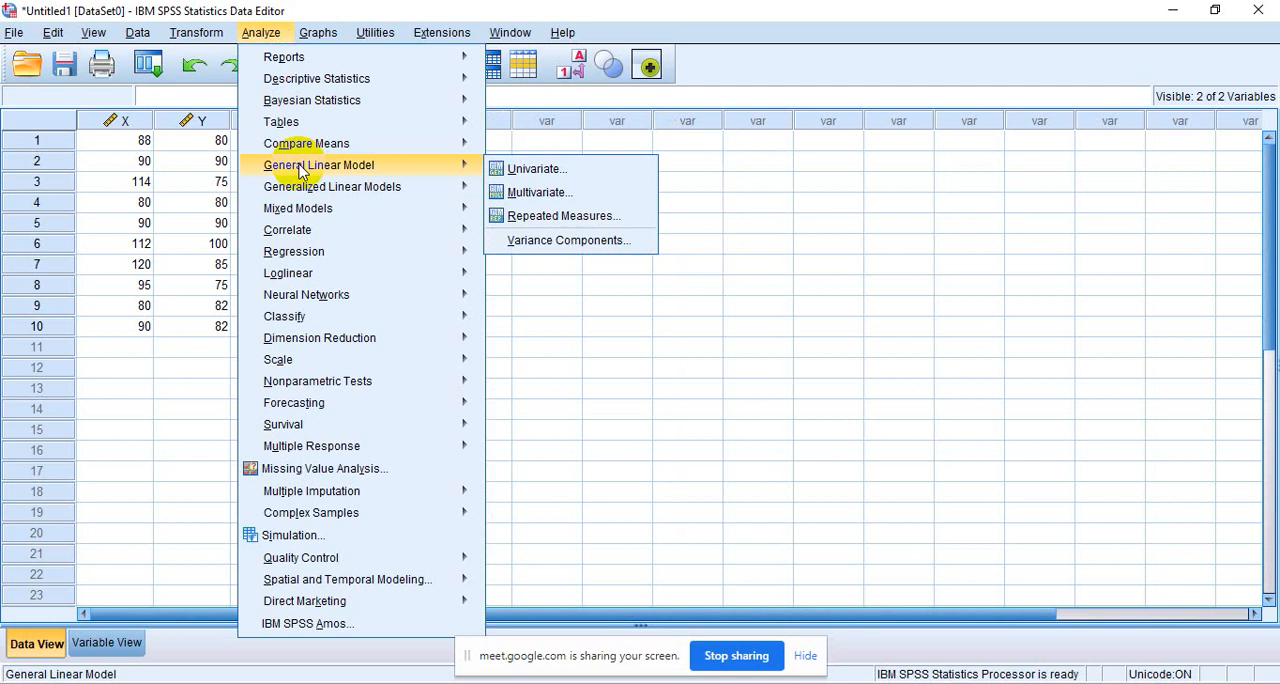
click(136, 388)
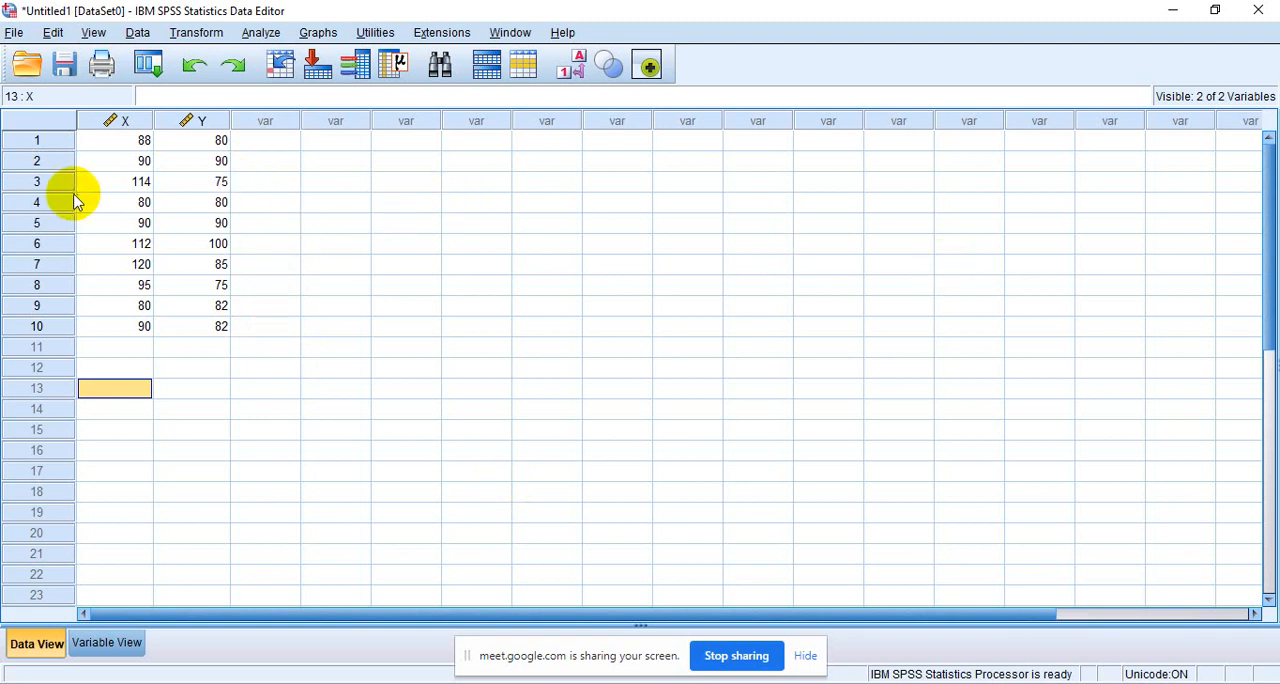
- Set up a linear regression with PRESTASI BELAJAR as the dependent variable and MOTIVASI BELAJAR as the independent variable
click(260, 36)
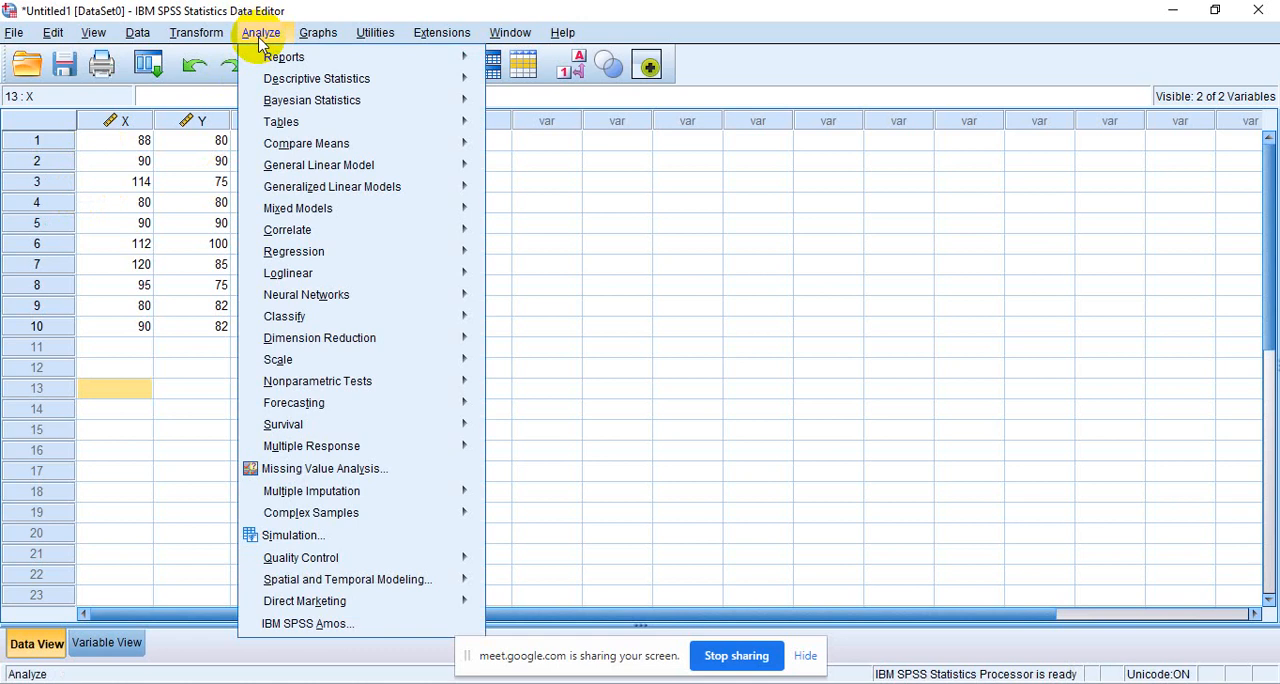
click(281, 262)
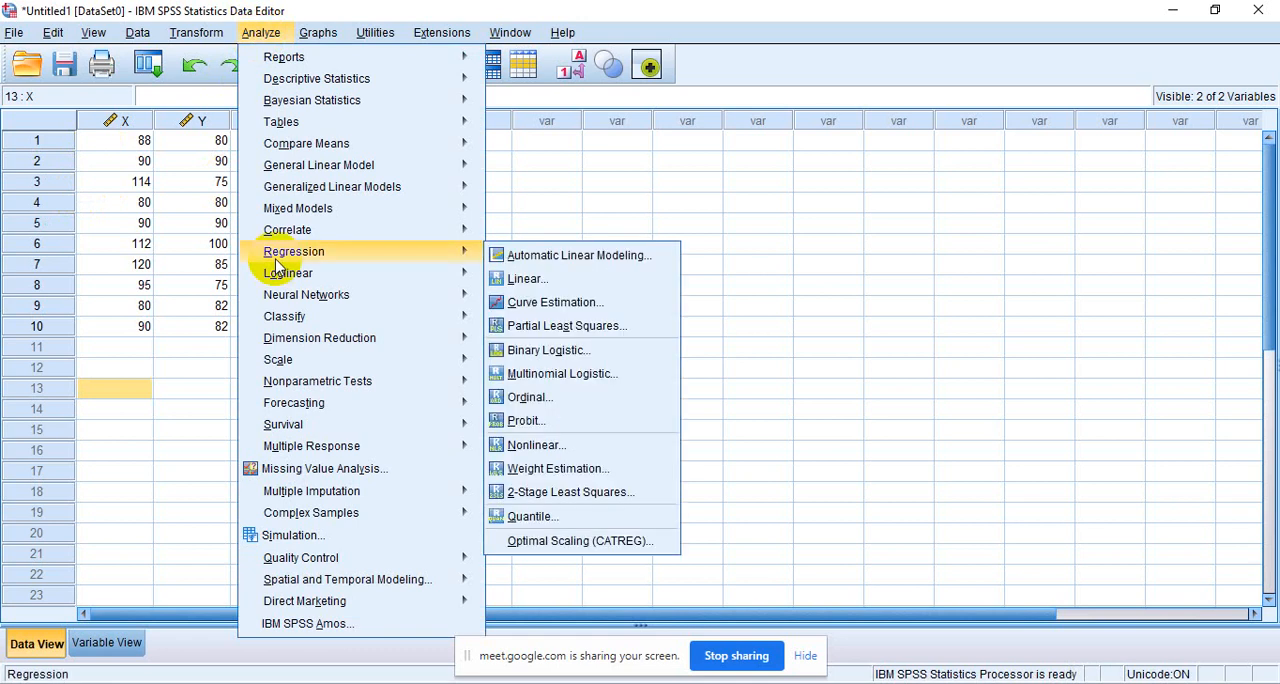
click(514, 280)
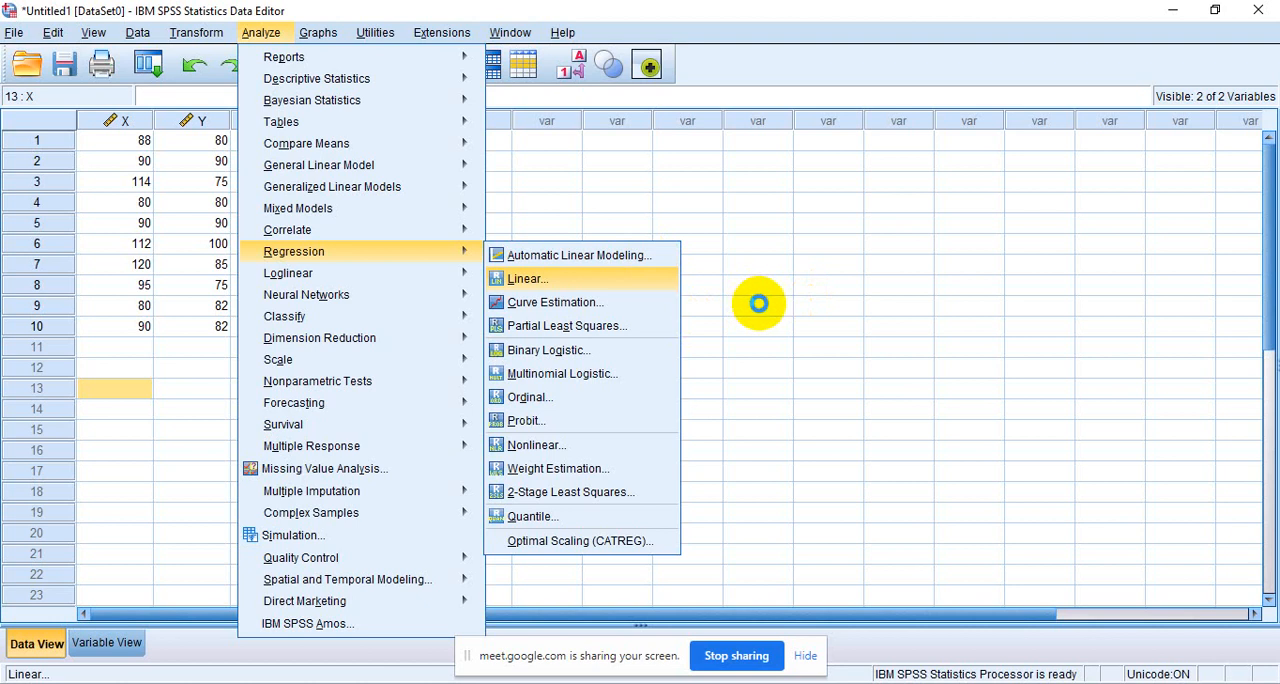
key(Return)
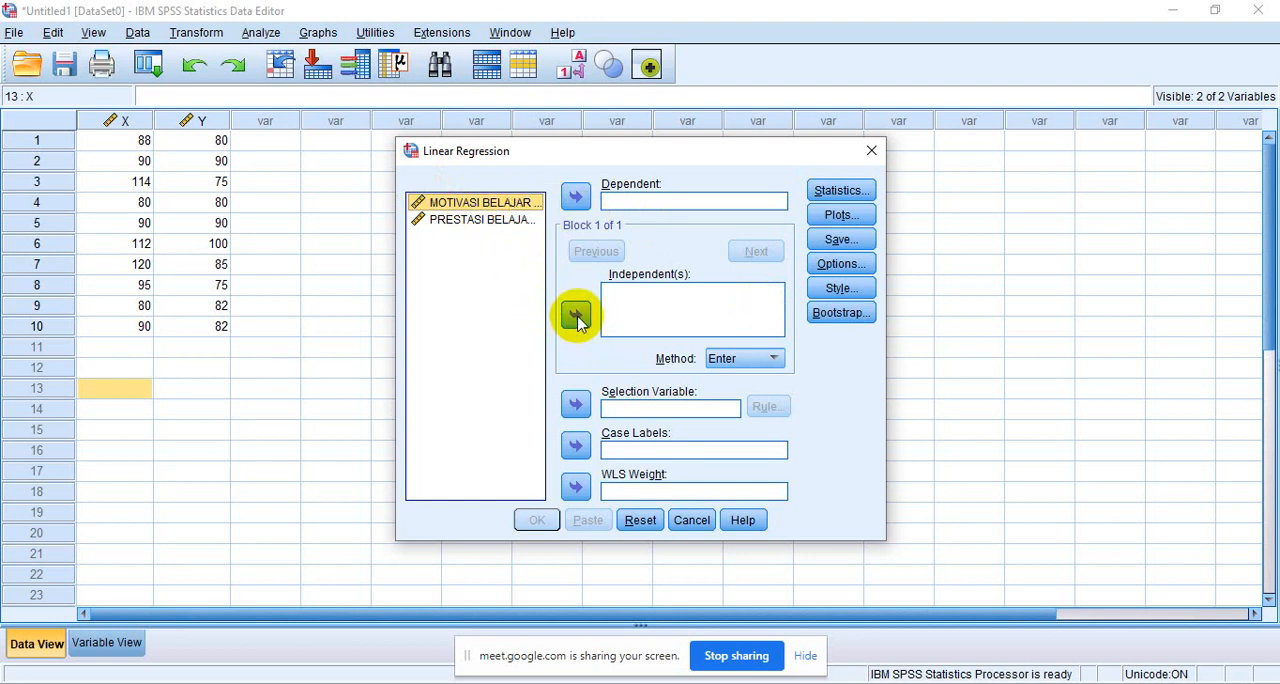
key(Down)
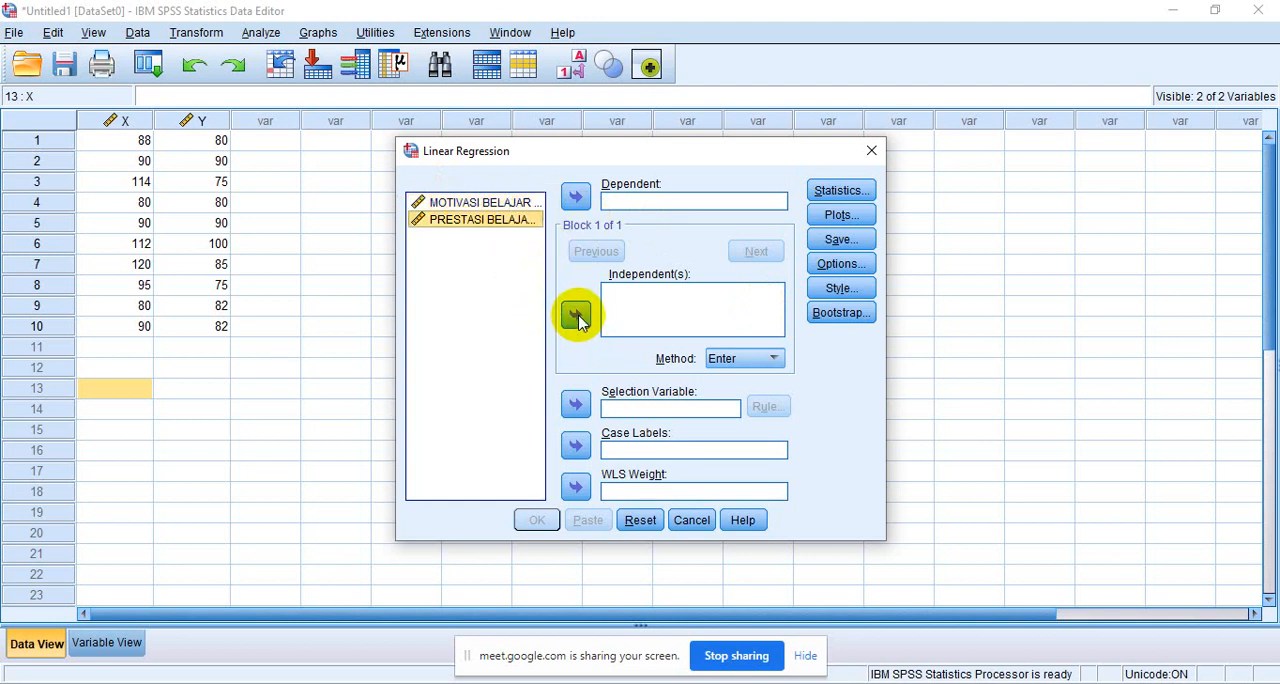
click(580, 197)
click(510, 203)
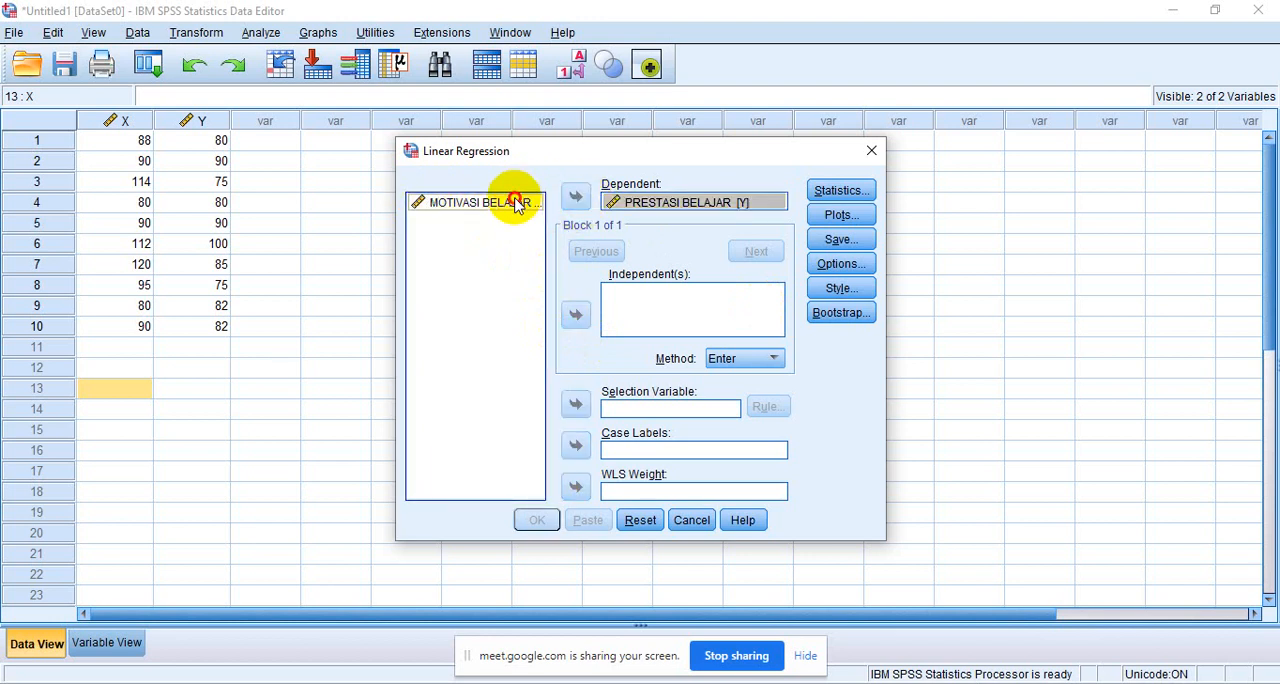
click(578, 317)
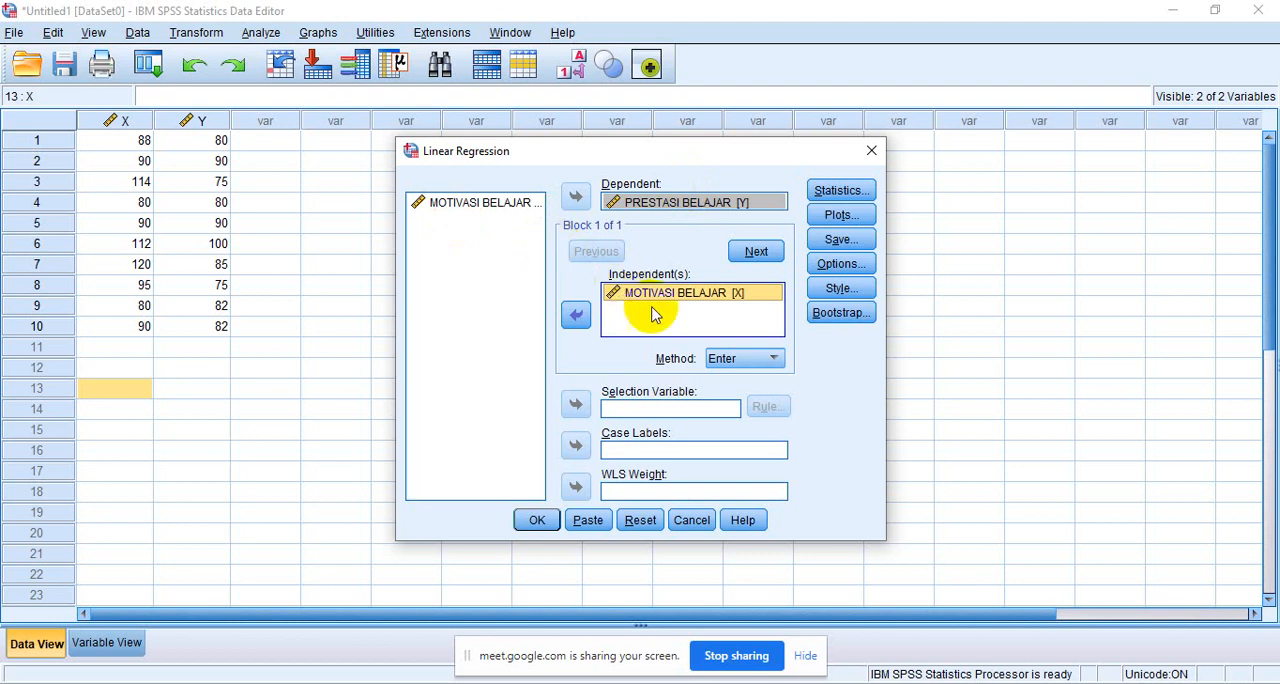
- Choose to save the unstandardized residuals as a new variable and run the linear regression
click(843, 241)
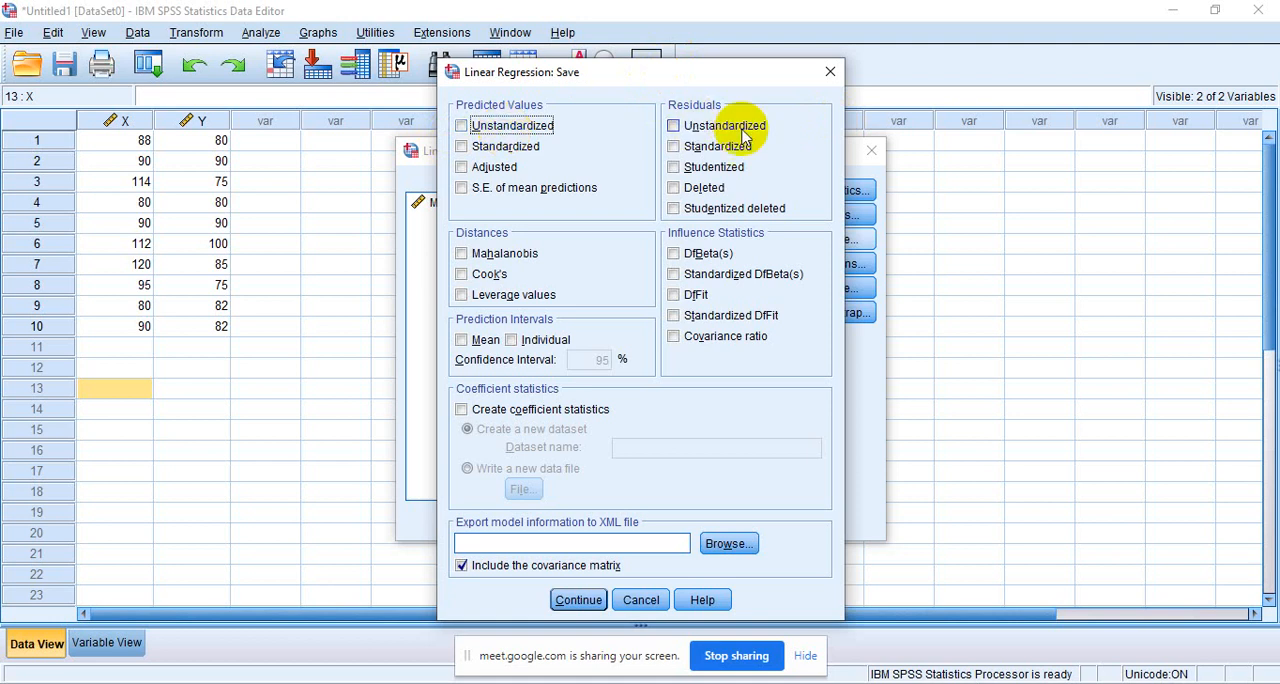
click(674, 126)
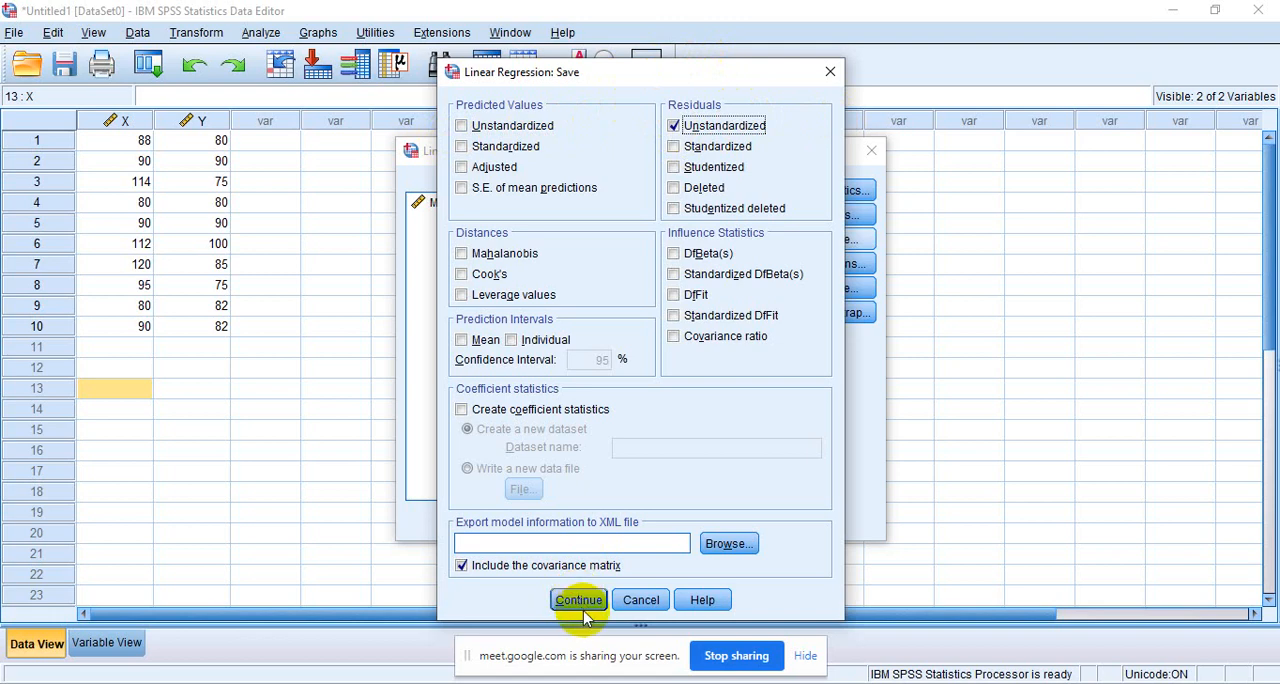
click(579, 600)
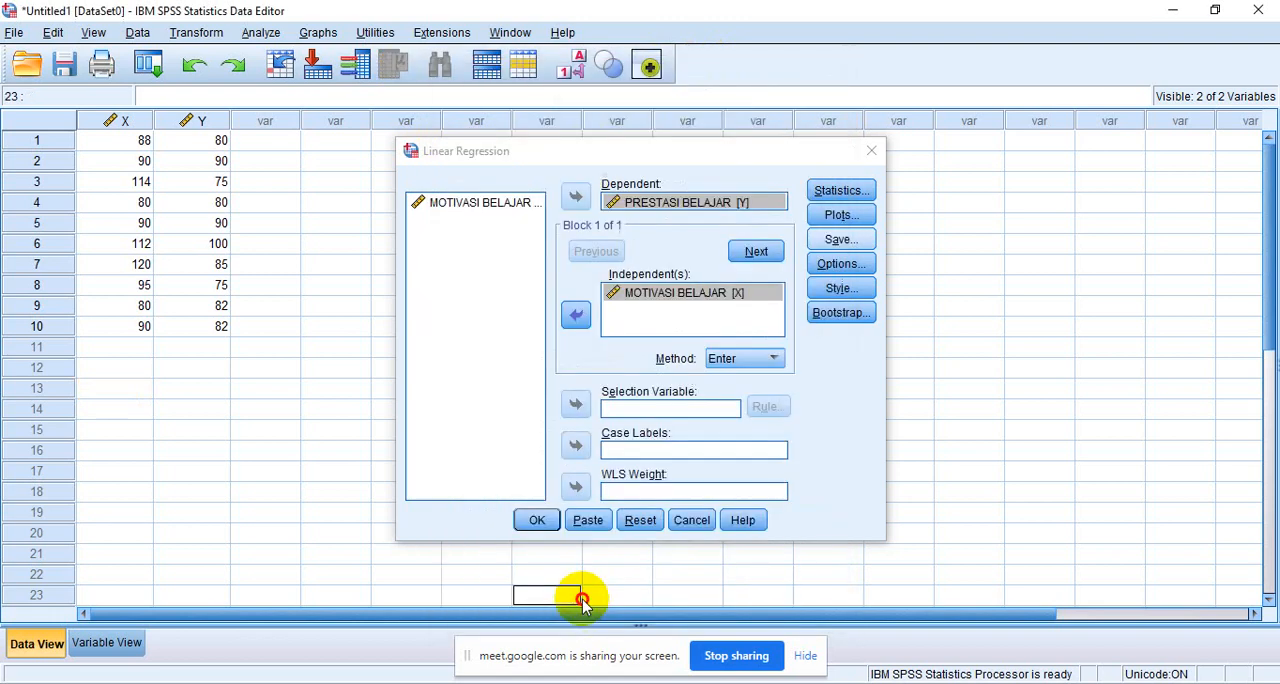
click(537, 520)
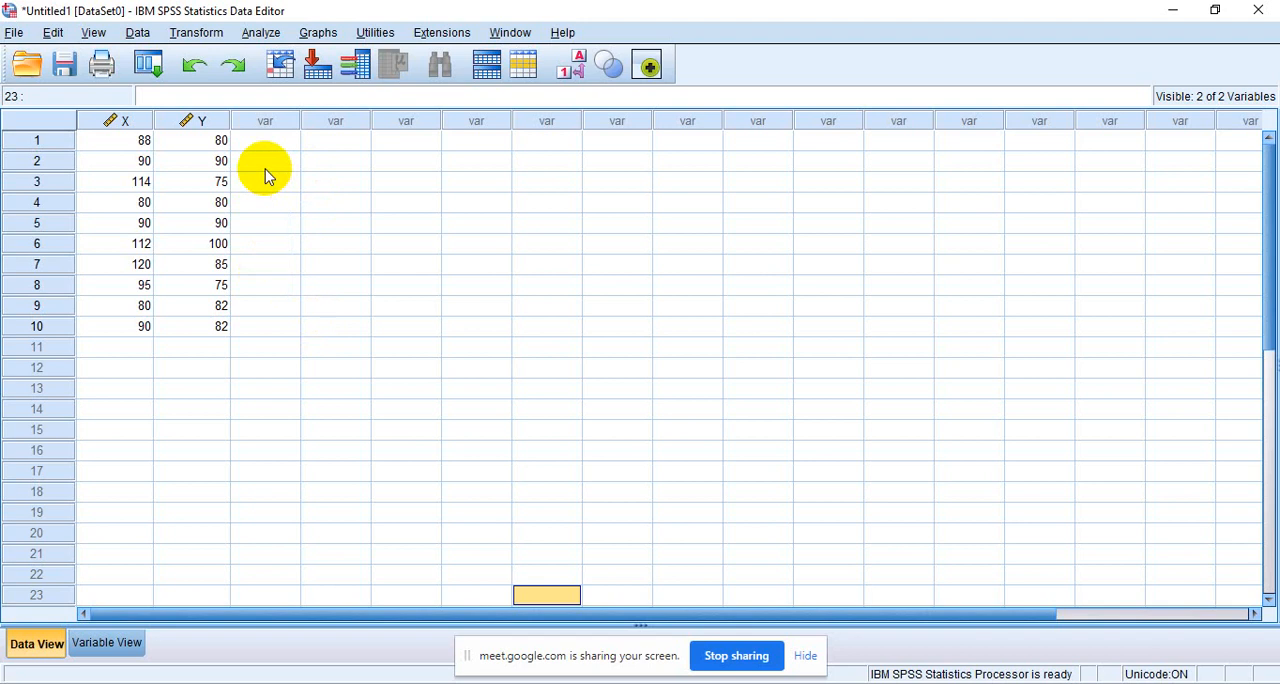
click(381, 261)
click(576, 683)
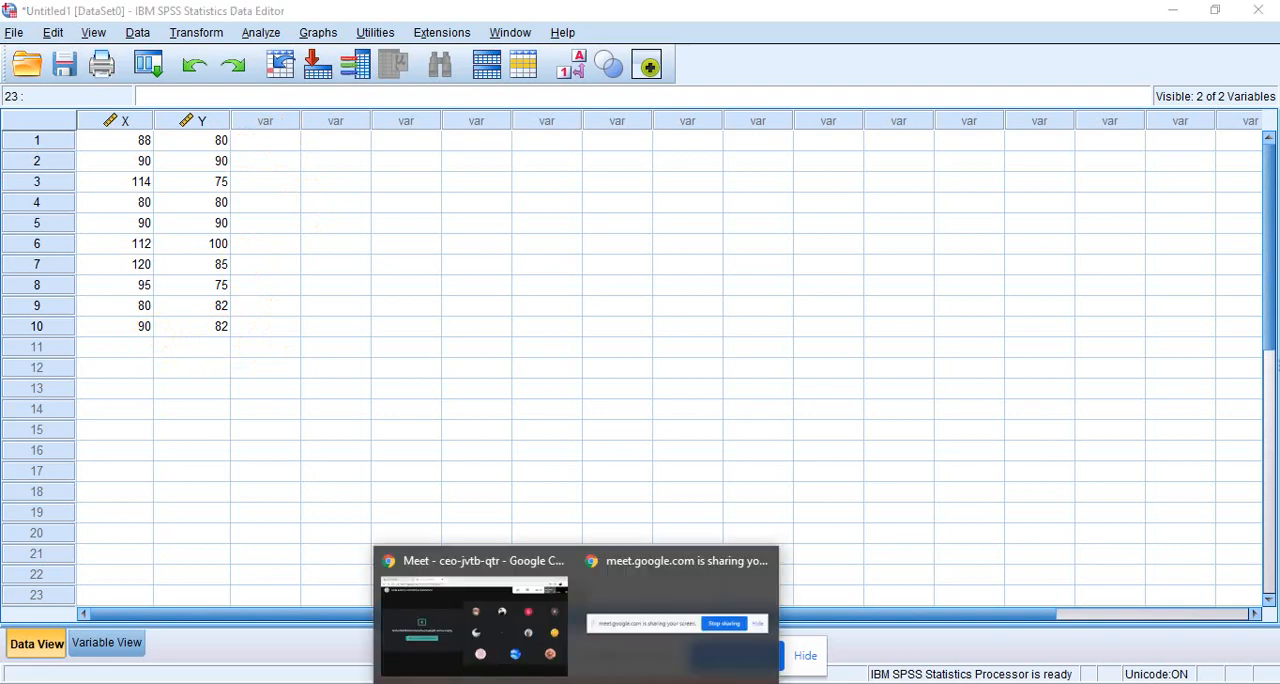
click(528, 604)
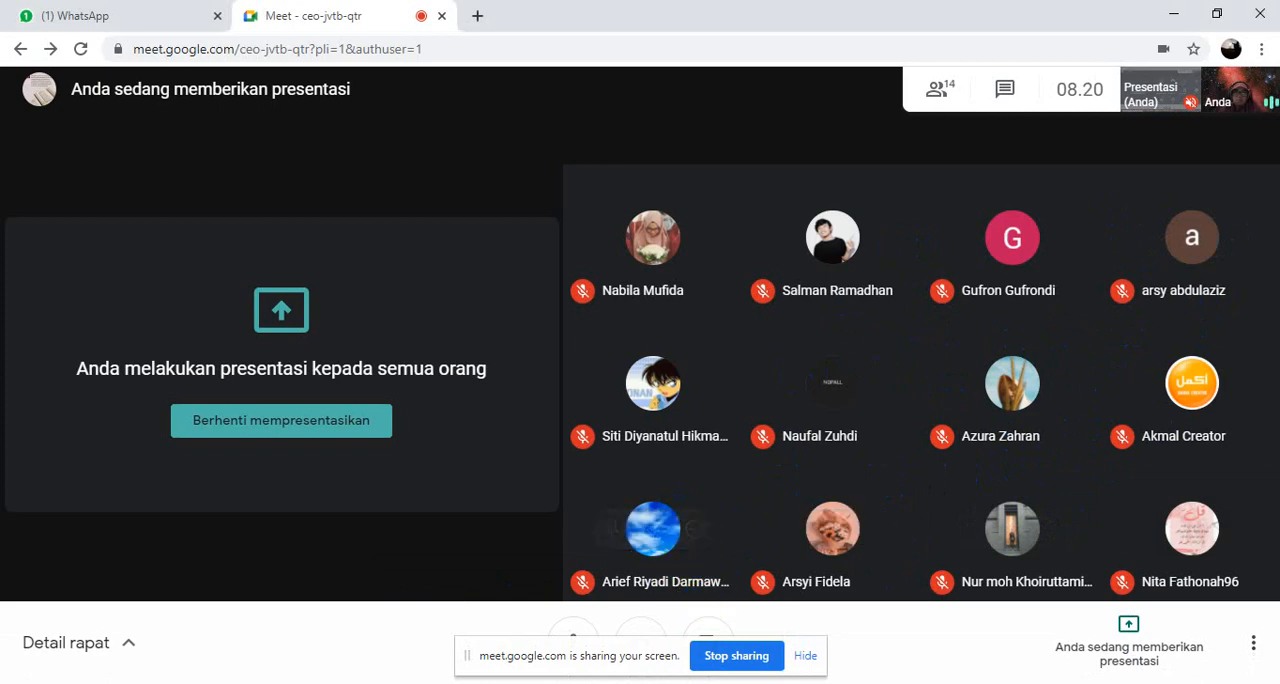
key(alt+Tab)
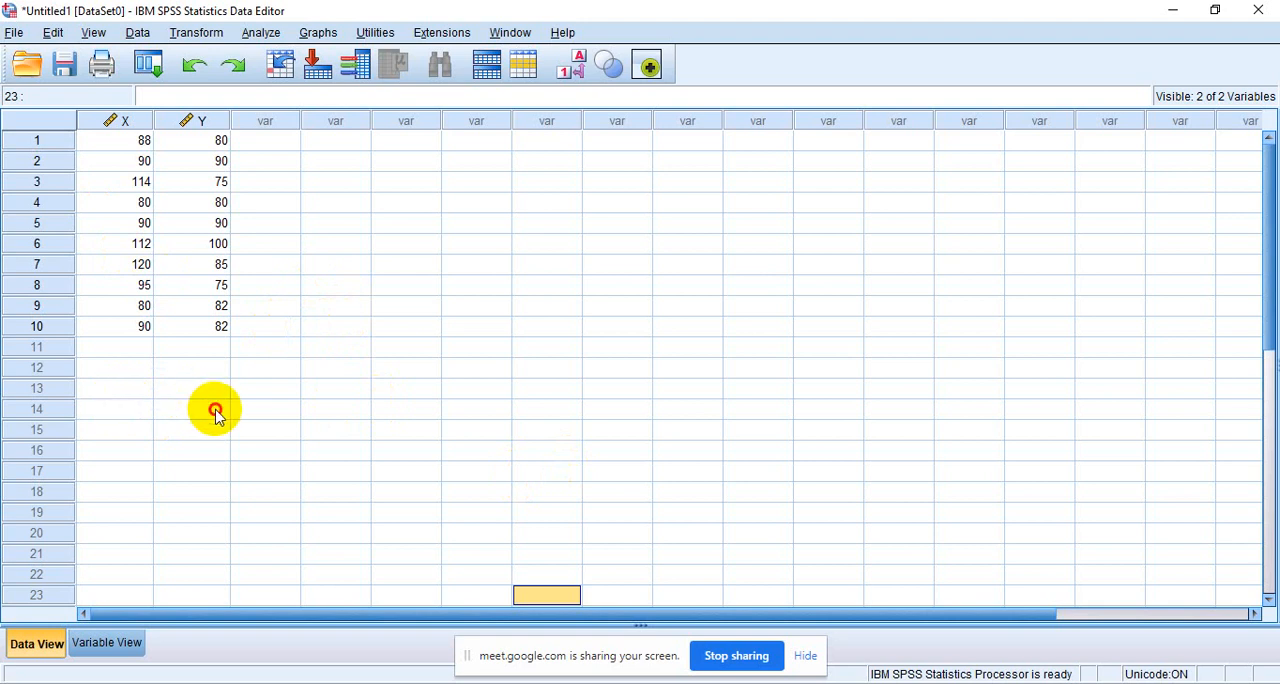
click(377, 432)
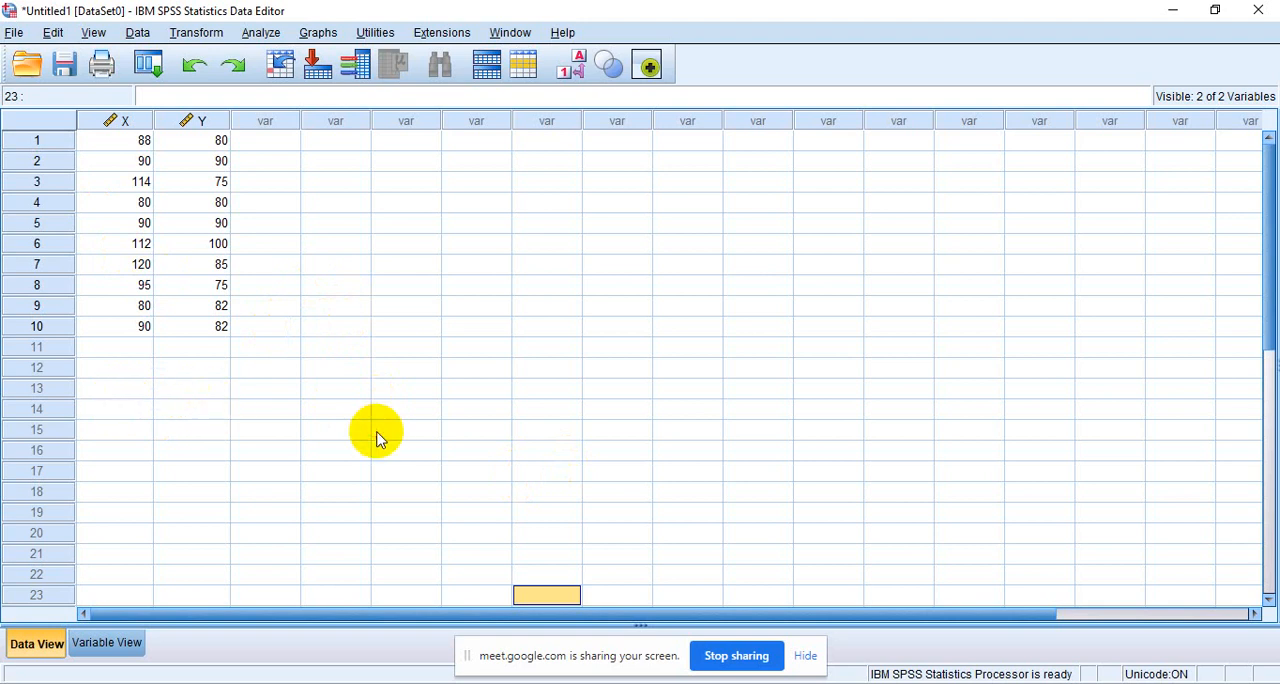
click(481, 430)
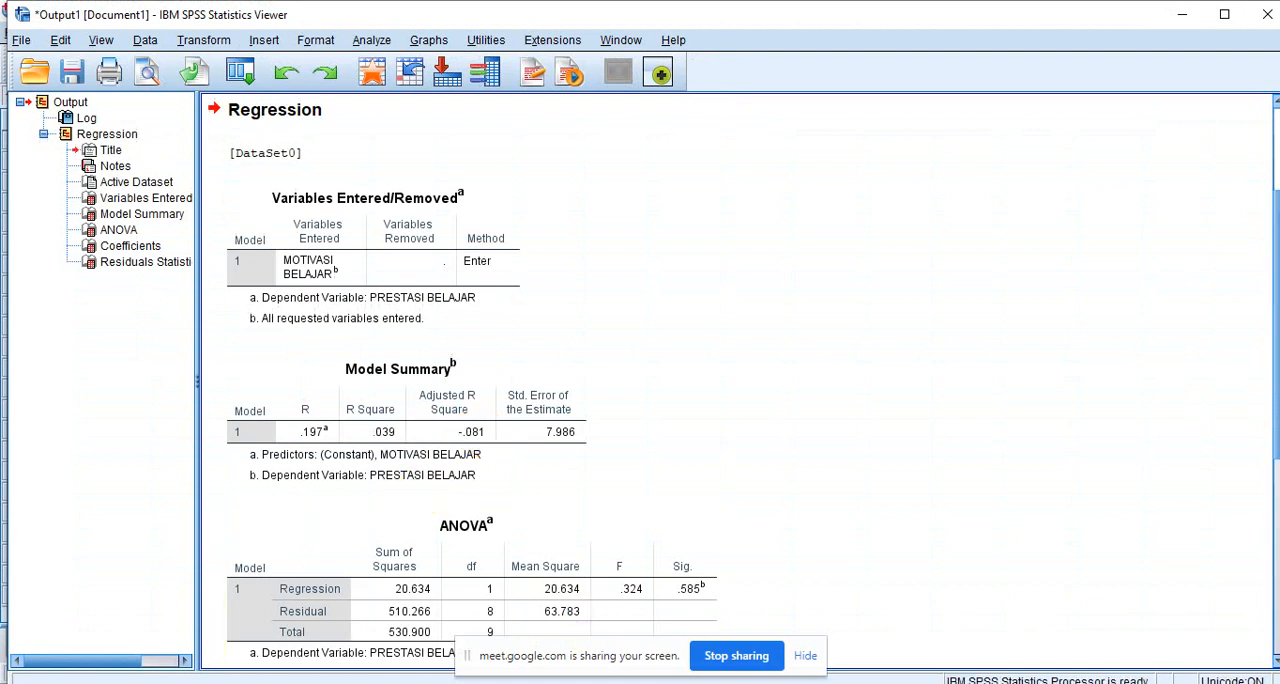
- Return to the data set and run a one-sample Kolmogorov-Smirnov test for normality on the unstandardized residual
mouse_move(713, 680)
click(631, 617)
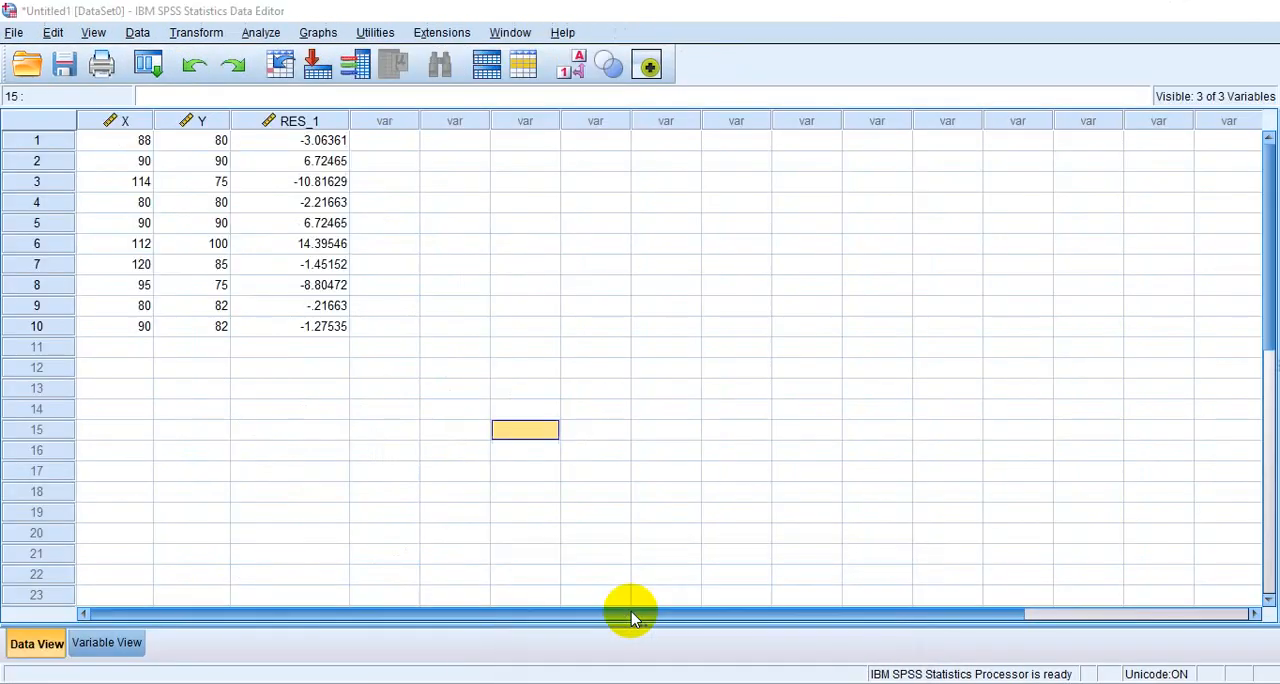
click(261, 32)
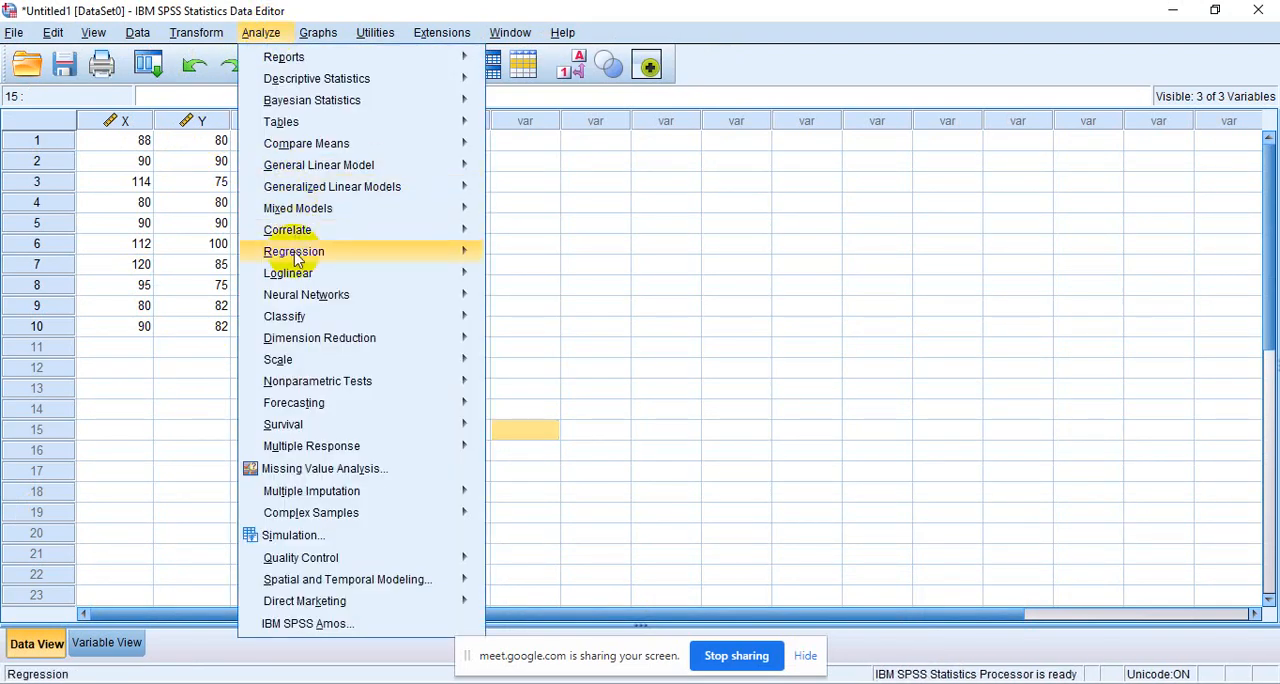
mouse_move(284, 383)
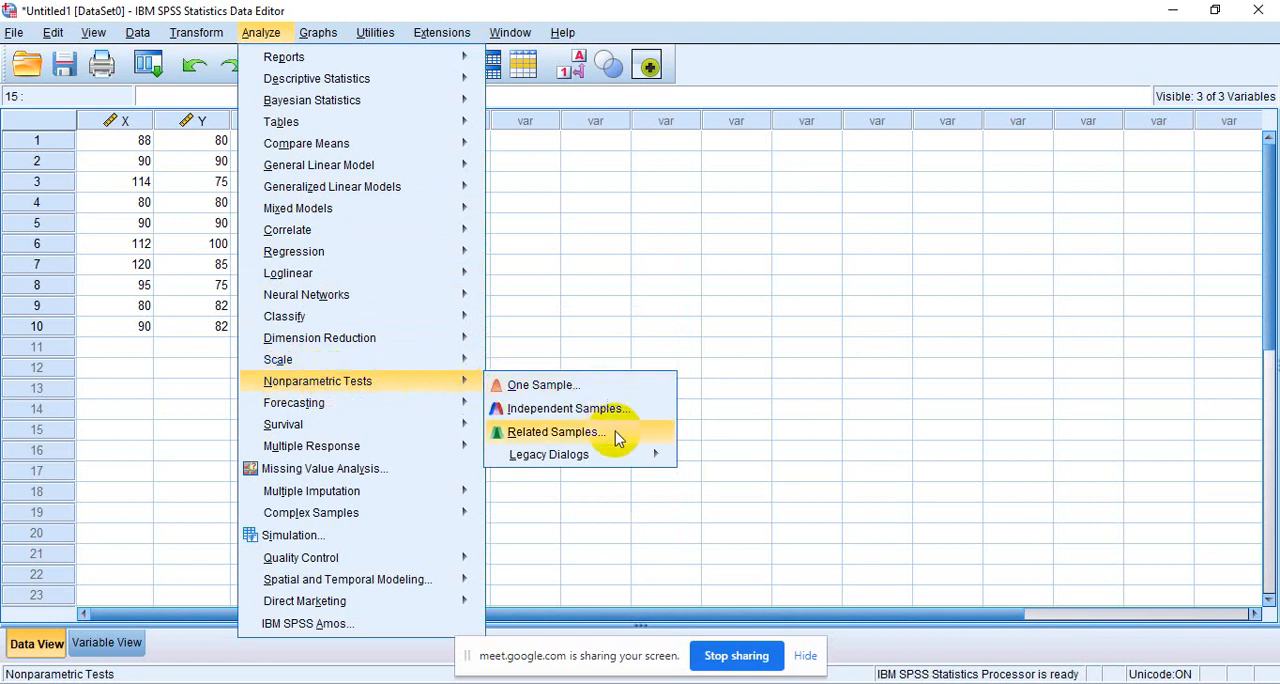
mouse_move(630, 466)
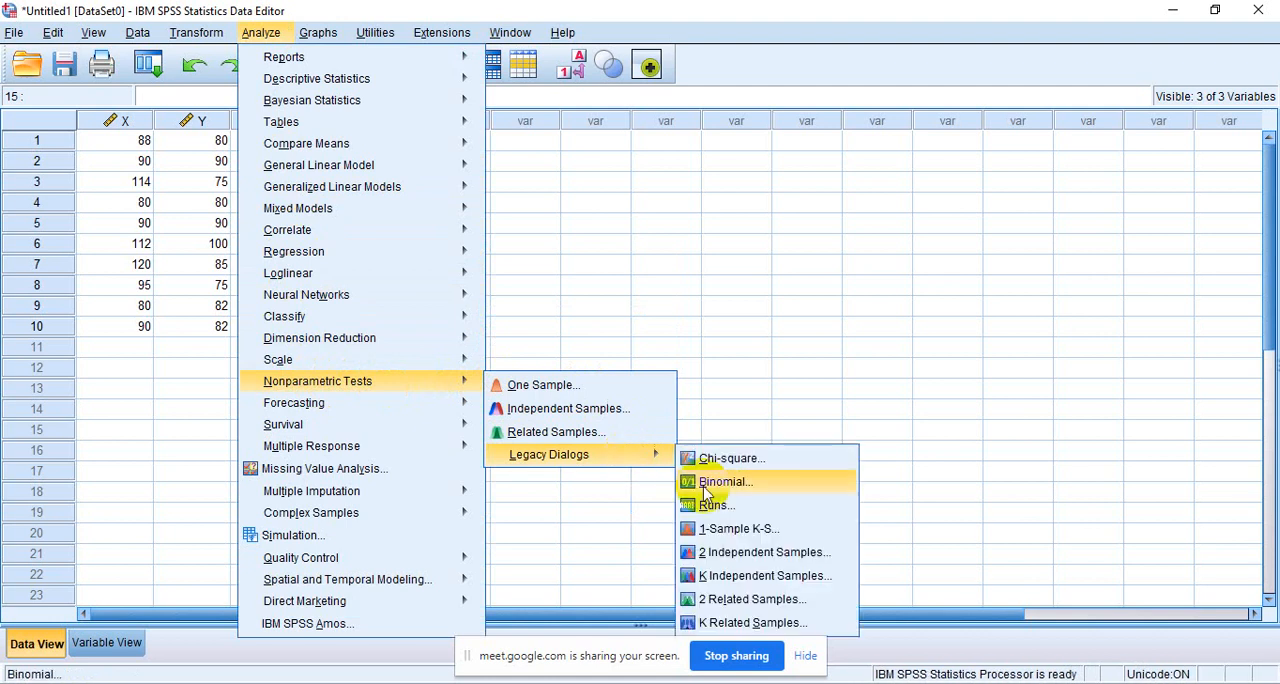
click(741, 530)
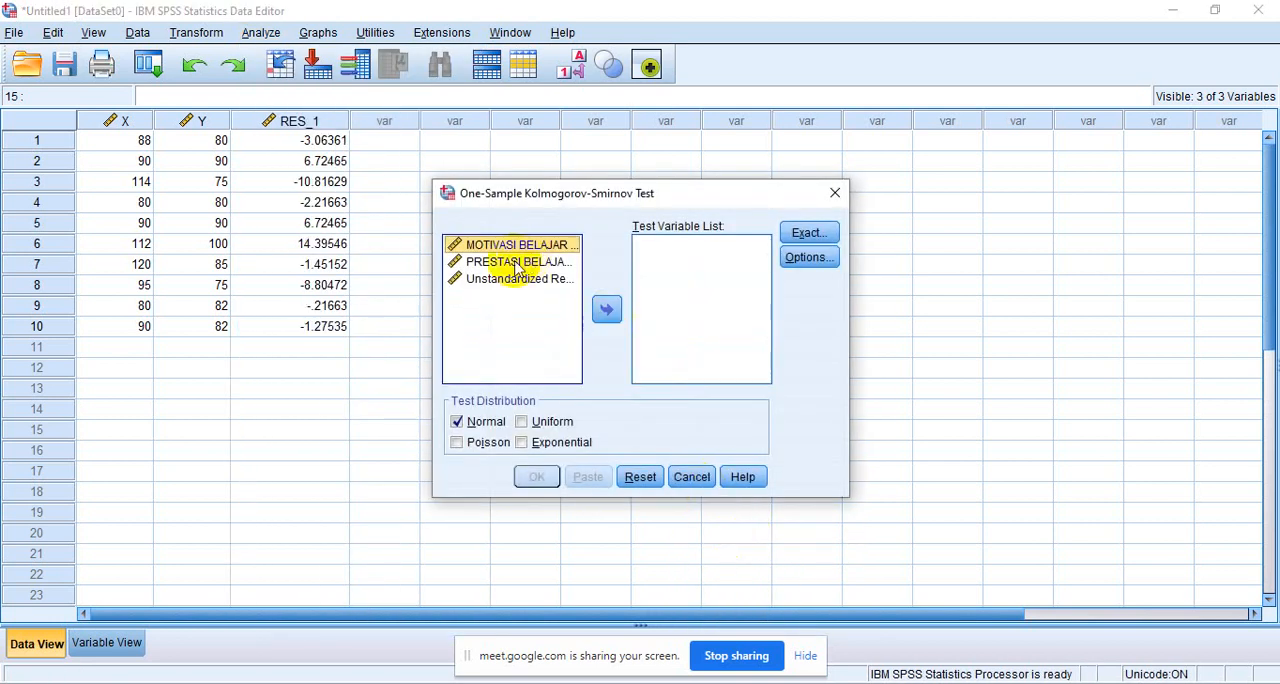
click(513, 284)
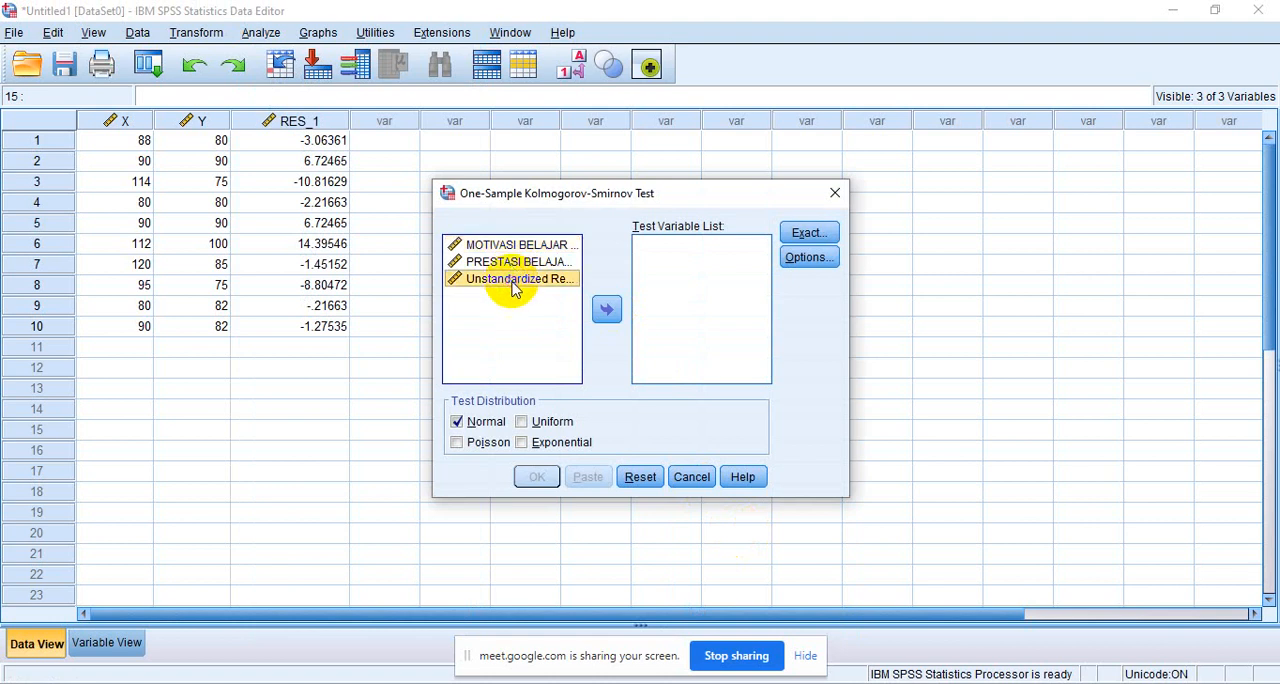
click(609, 314)
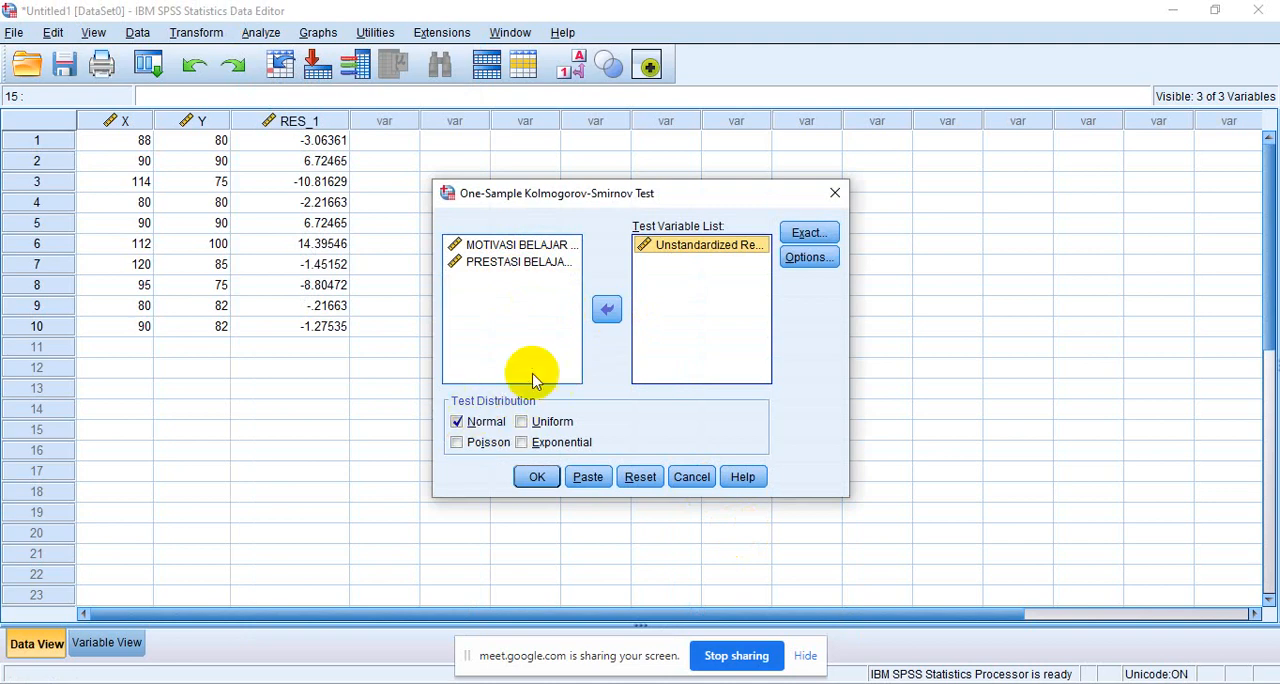
click(537, 479)
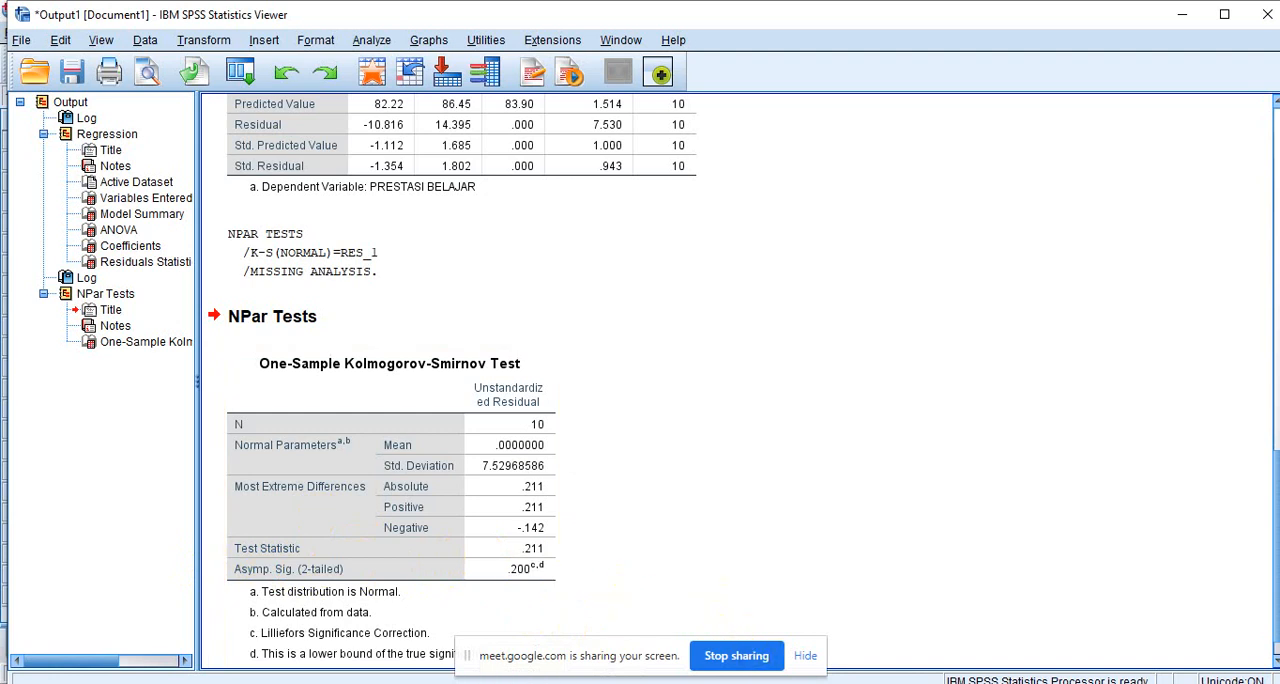
- Switch to the buku statistika document in Word and read the decision rules in section C Uji Linearitas
mouse_move(714, 683)
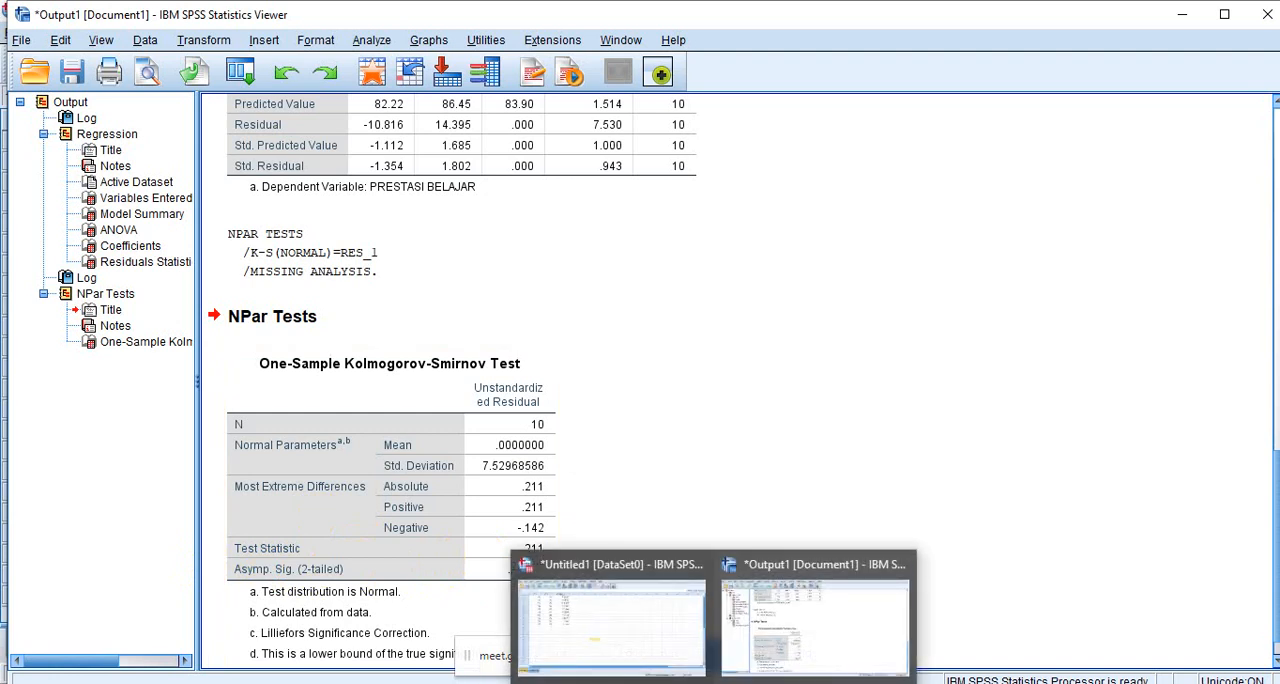
click(626, 632)
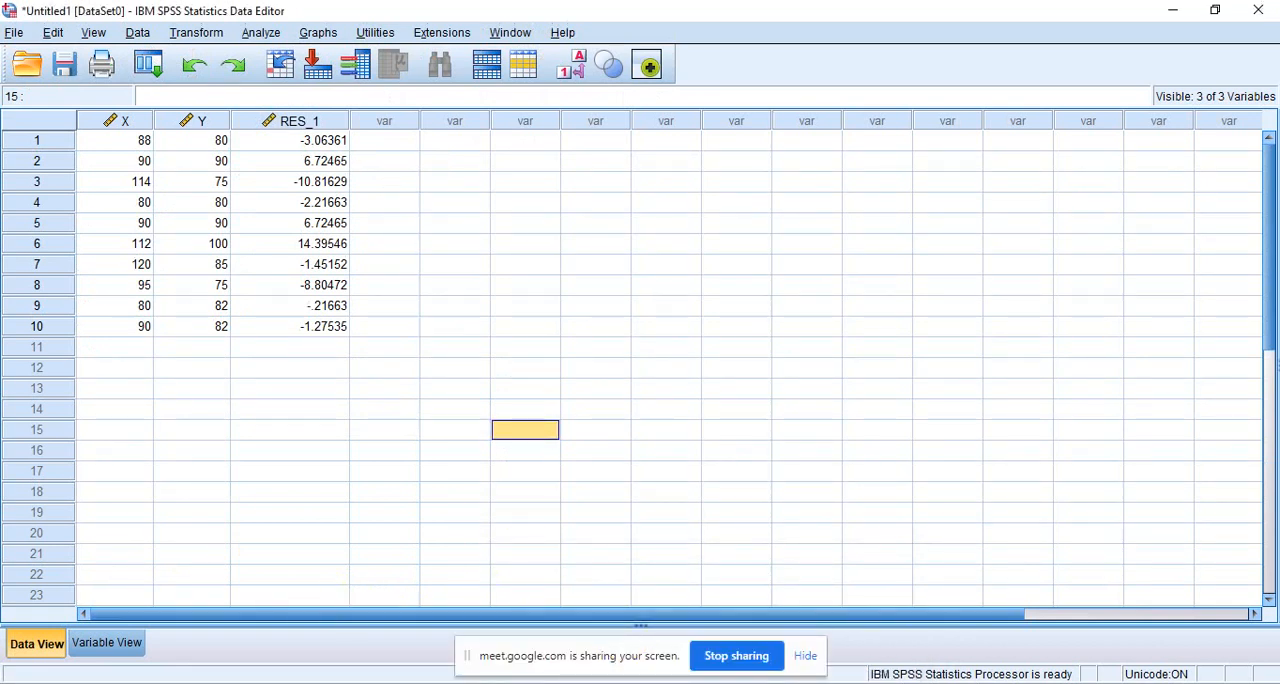
mouse_move(667, 683)
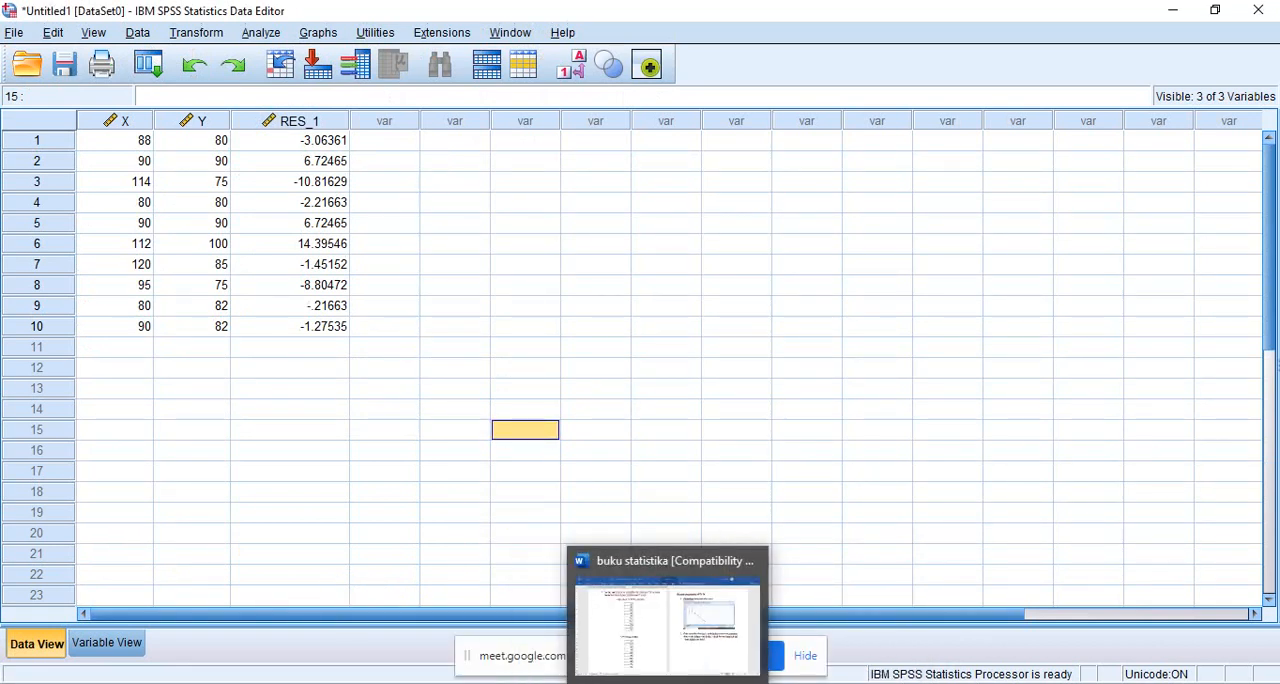
click(667, 620)
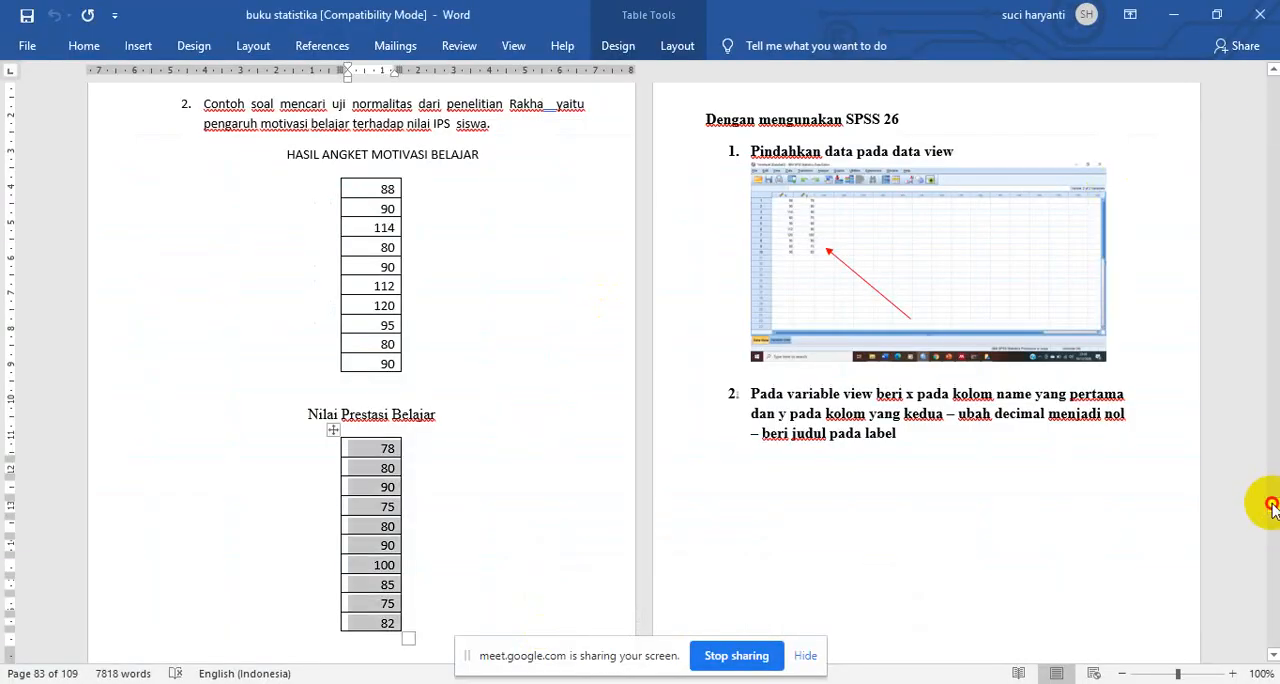
drag(1272, 507, 1272, 556)
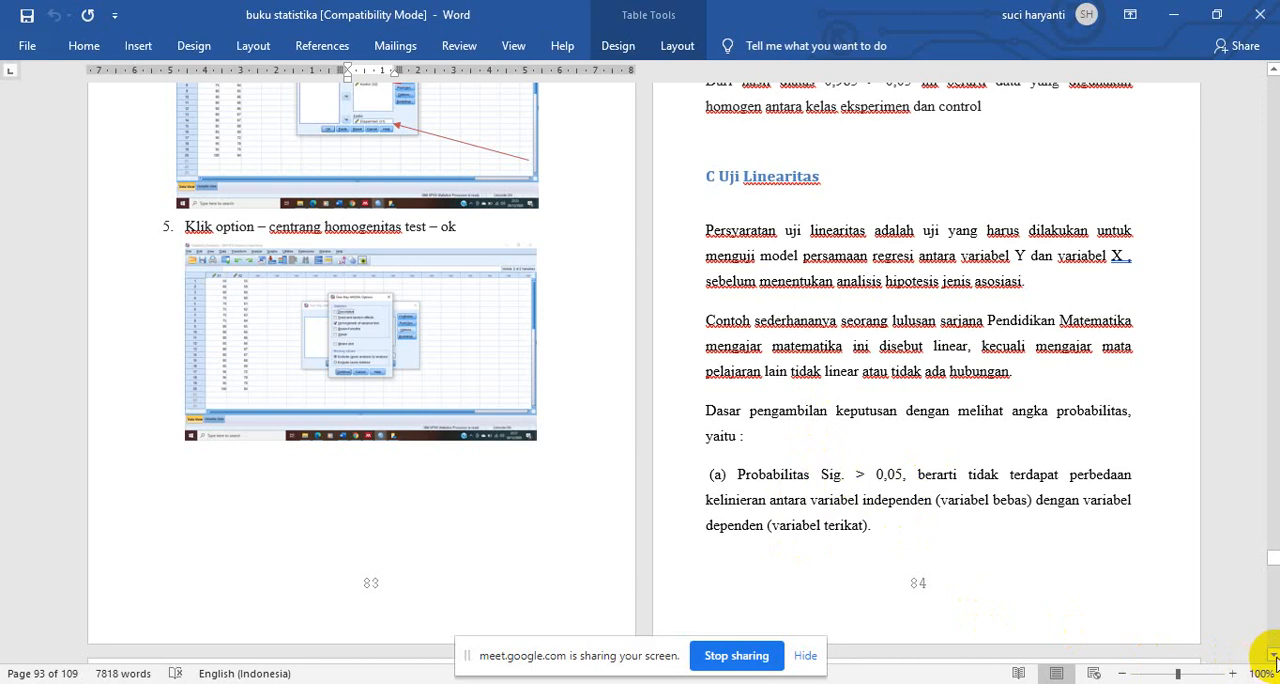
scroll(1272, 660, down, 3)
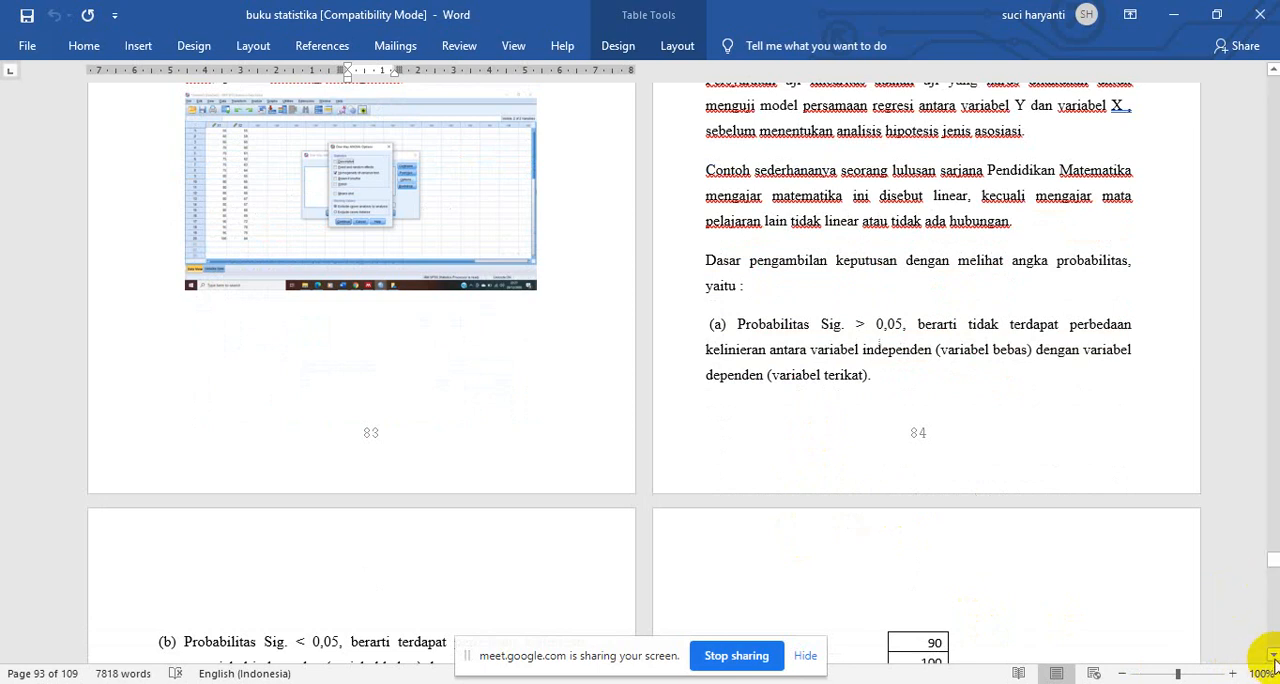
scroll(1262, 645, down, 2)
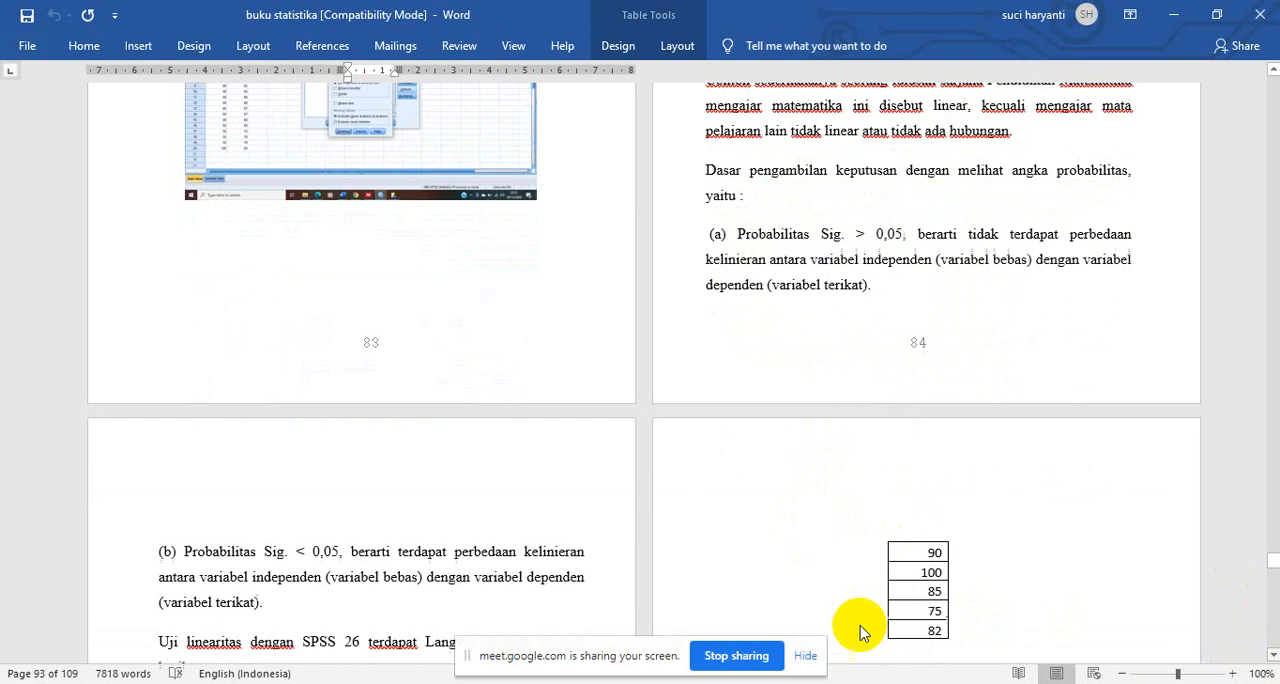
- Return to the SPSS data set and set up a Means comparison with PRESTASI BELAJAR as dependent and MOTIVASI BELAJAR as independent variable
mouse_move(714, 683)
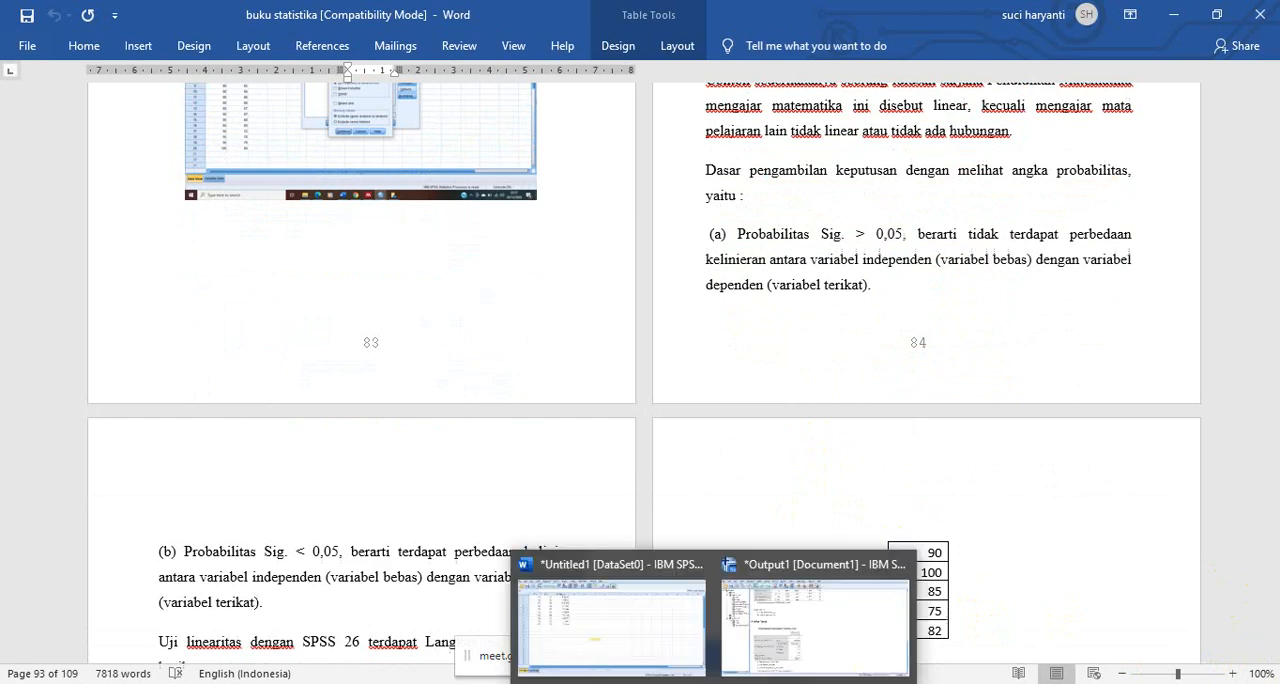
click(614, 632)
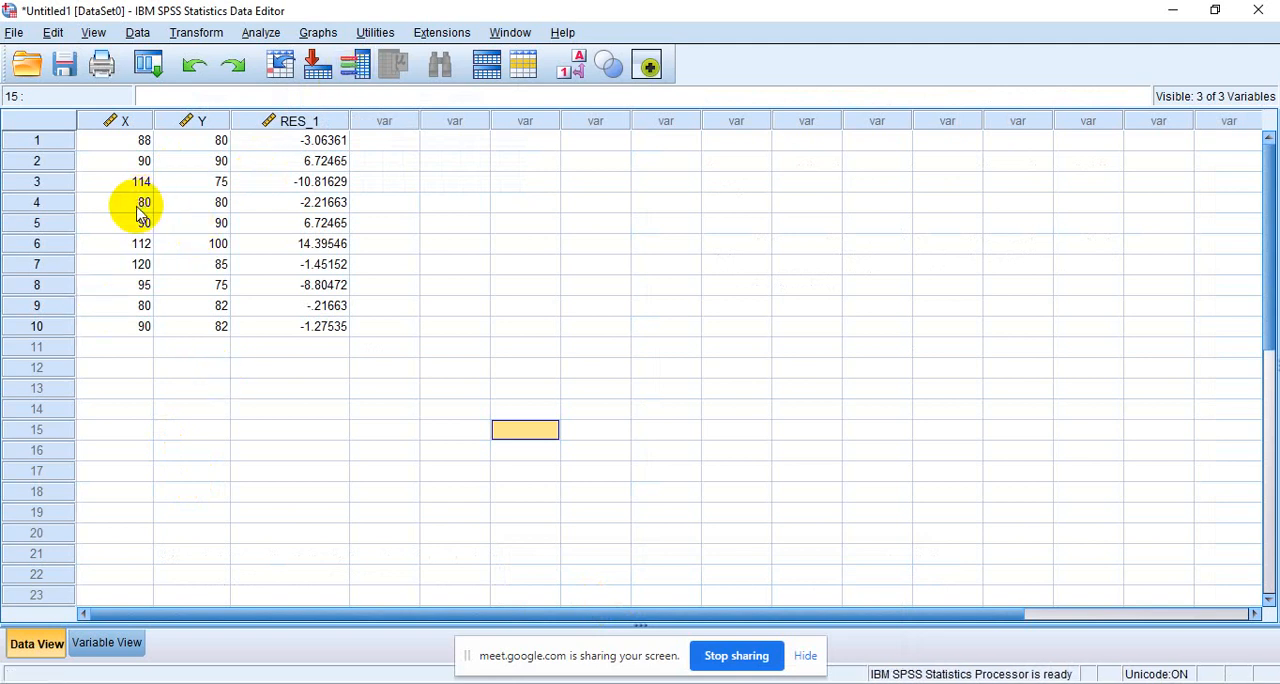
click(258, 36)
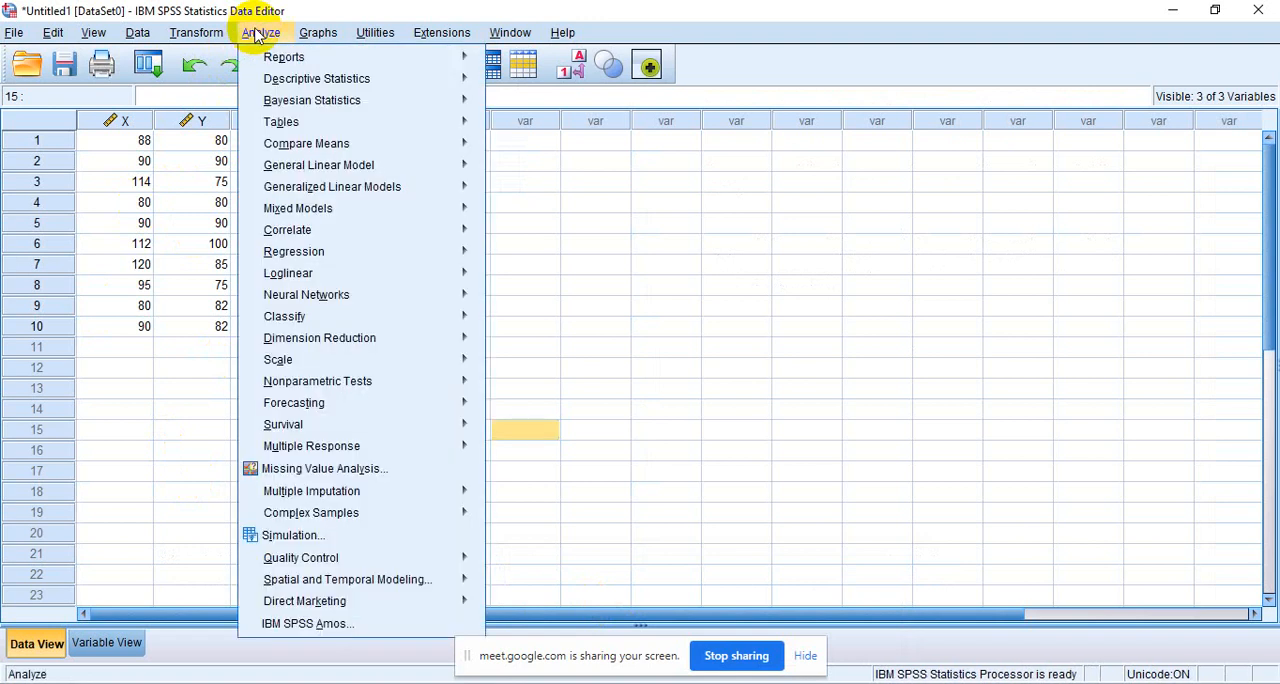
mouse_move(306, 150)
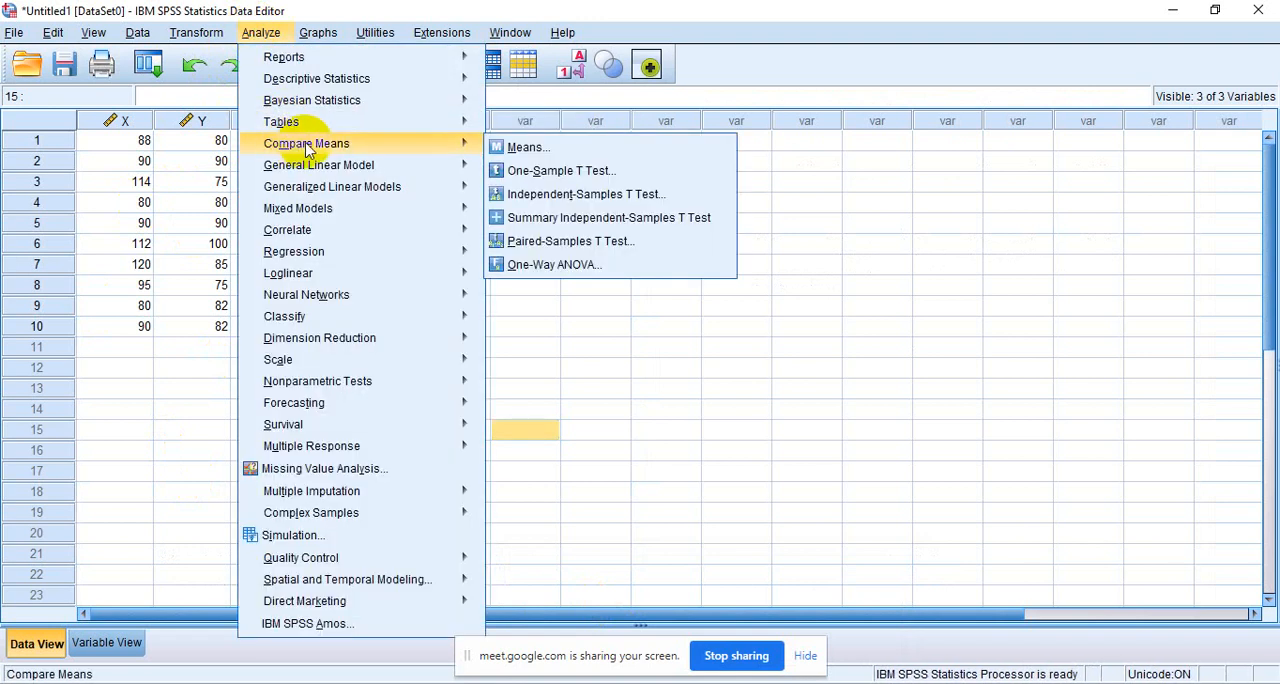
click(545, 154)
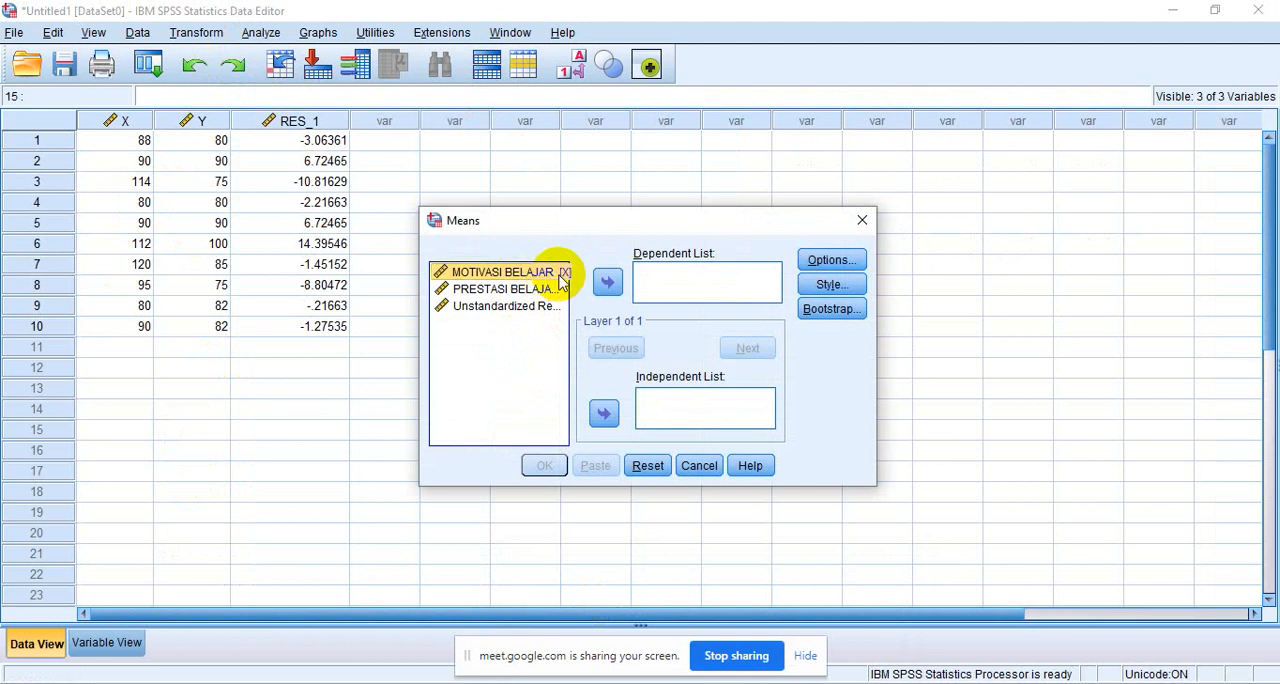
click(600, 415)
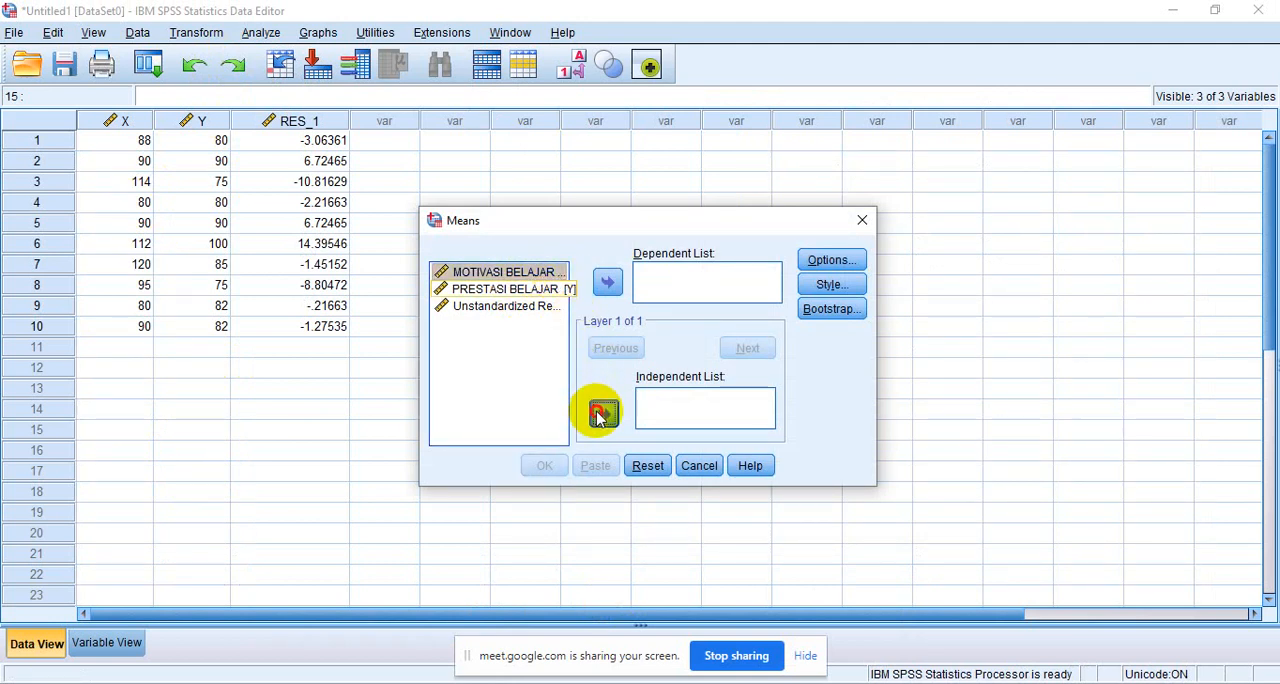
click(528, 273)
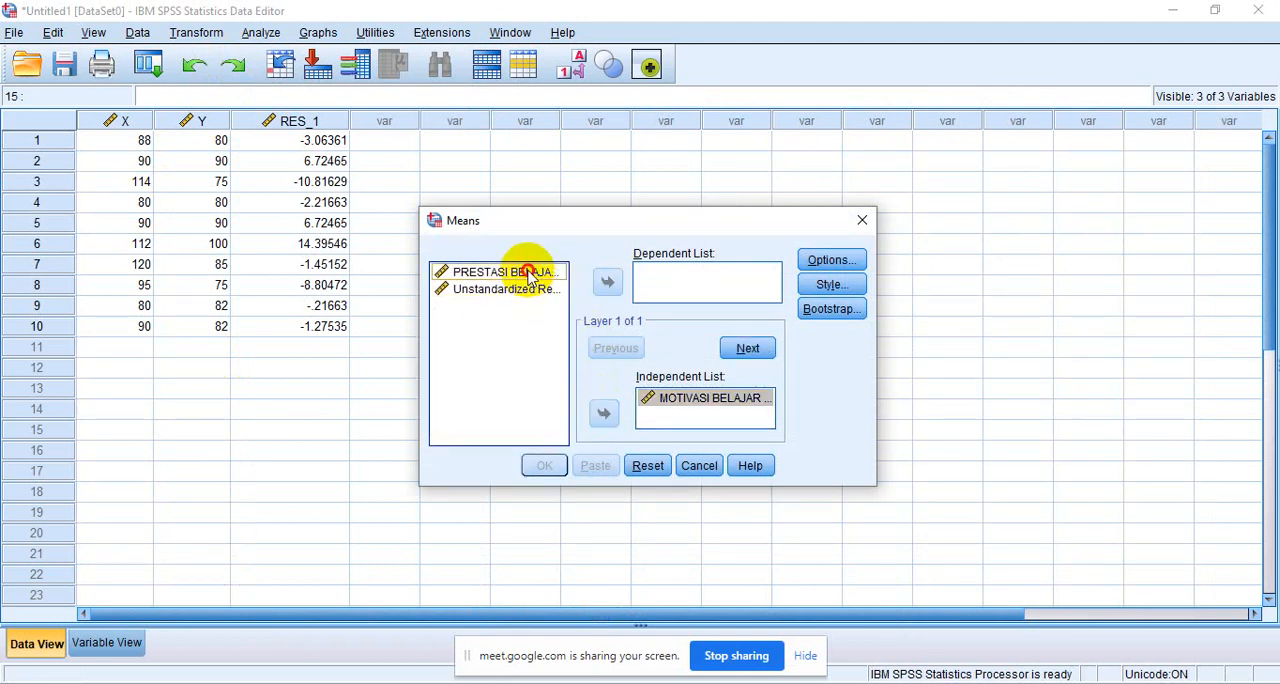
click(607, 283)
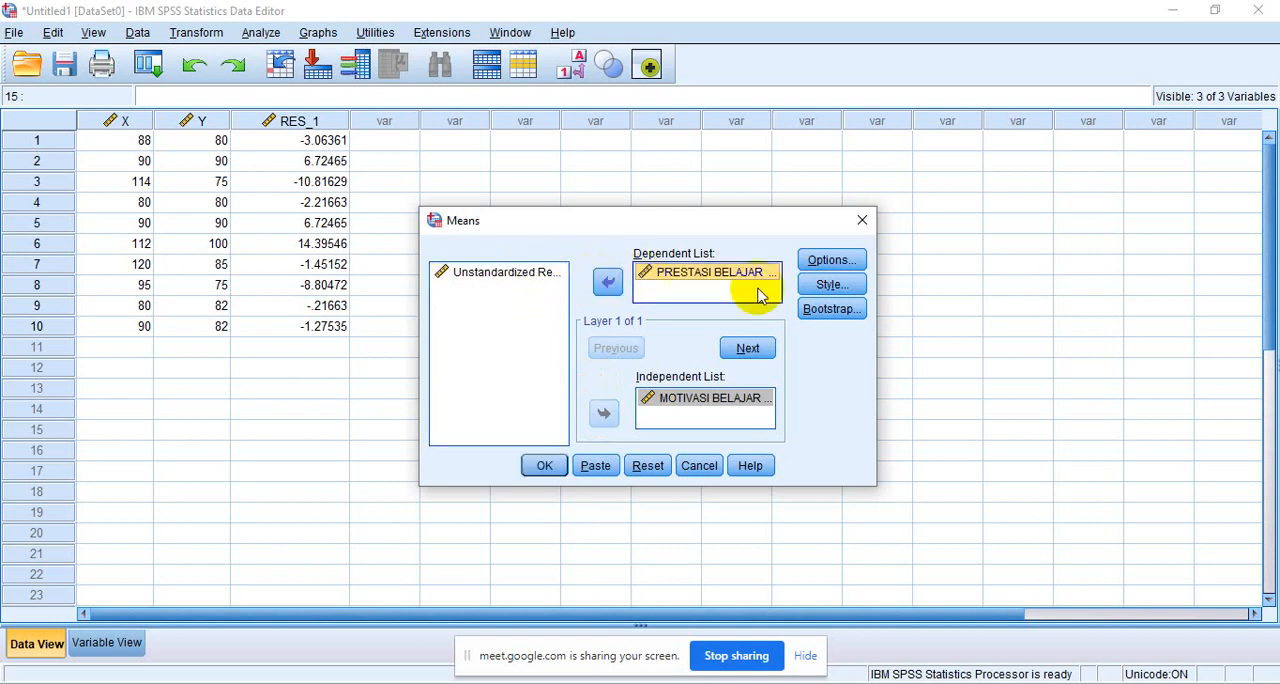
- Enable the test for linearity in the Means options and run the analysis
click(830, 261)
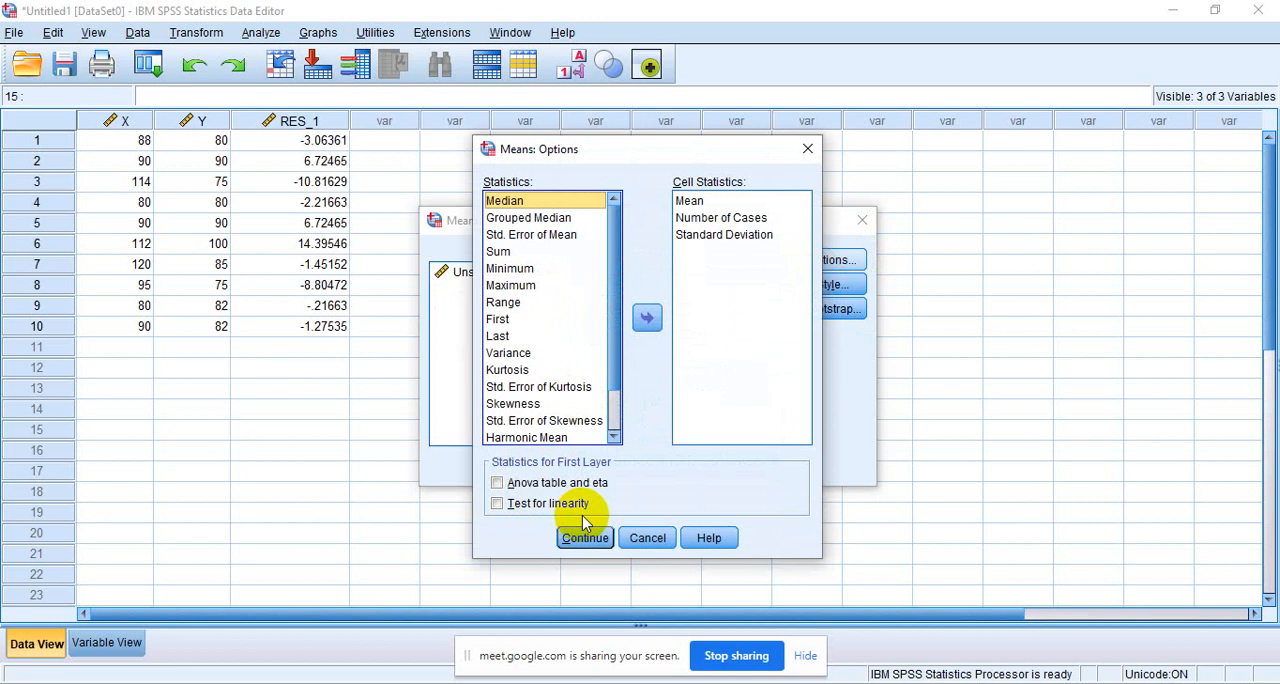
click(496, 505)
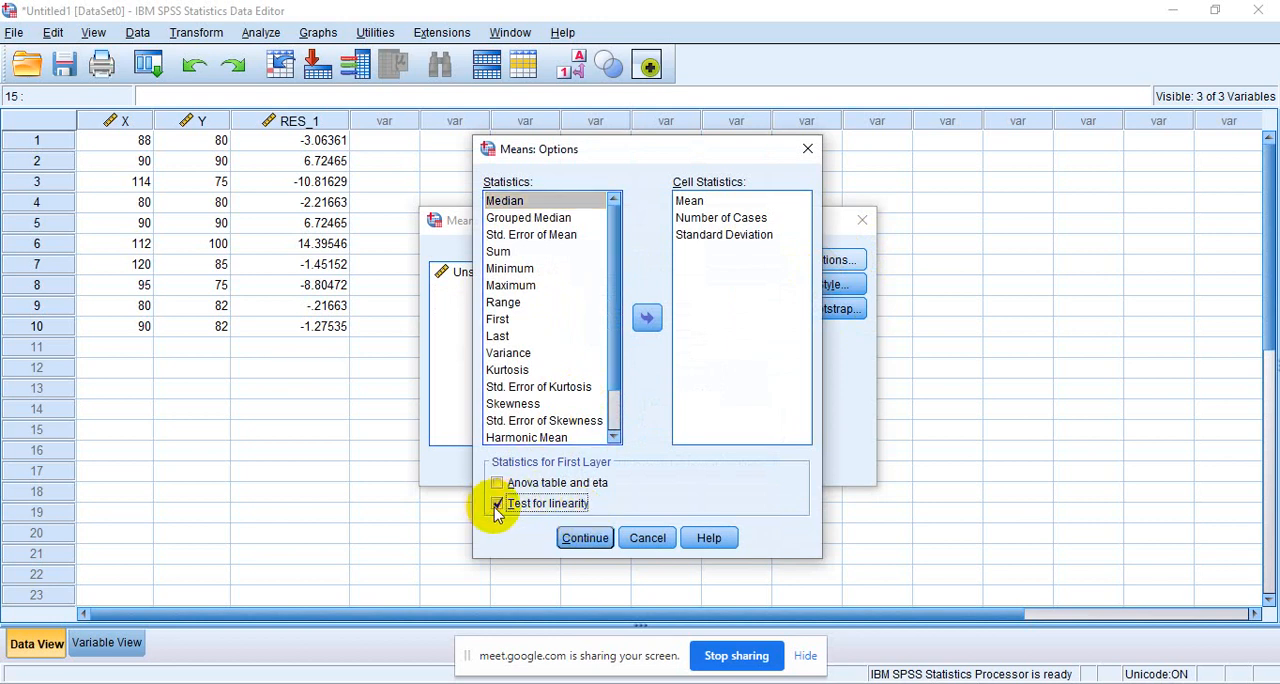
click(585, 540)
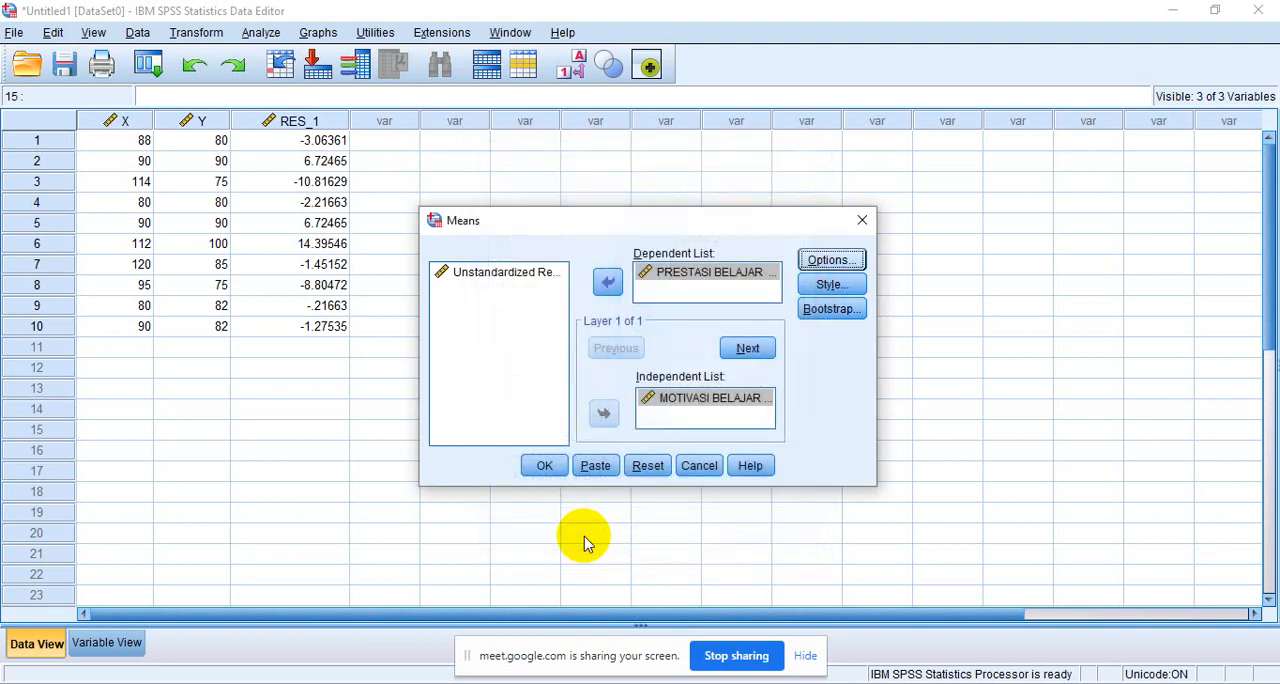
click(544, 467)
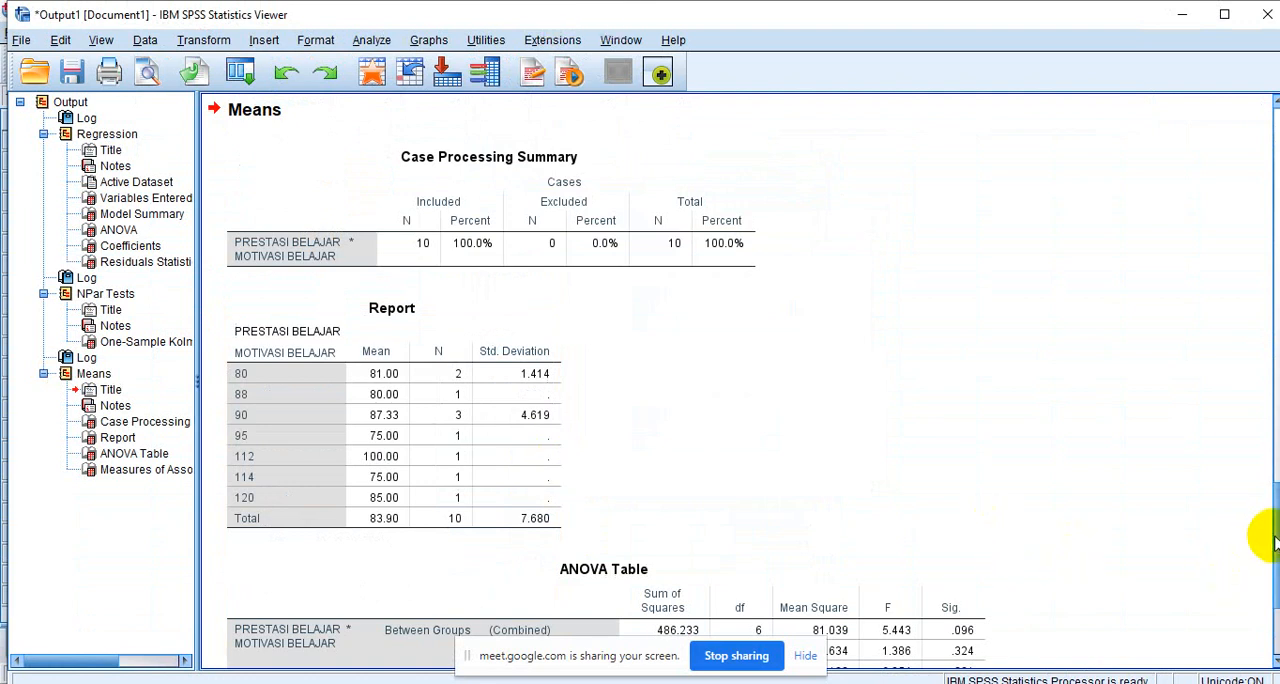
- Examine the Deviation from Linearity significance in the Means ANOVA table and revisit the One-Sample Kolmogorov-Smirnov Test table in the output
drag(1270, 540, 1272, 595)
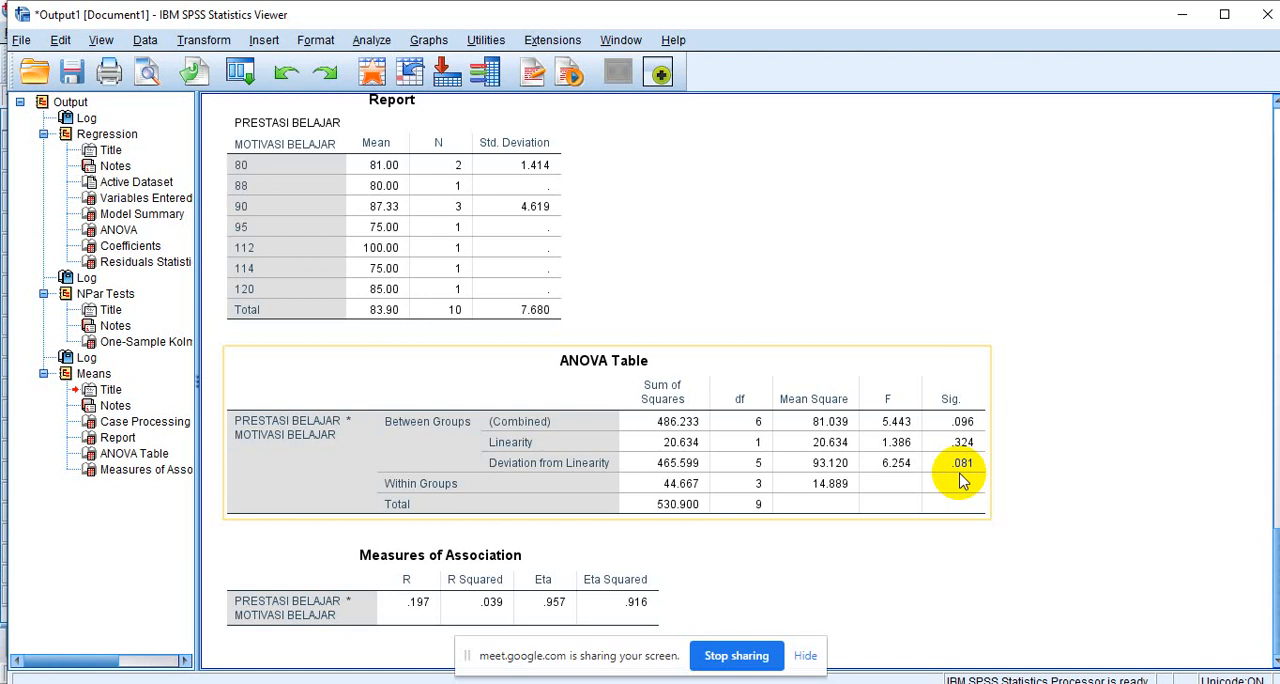
click(1046, 502)
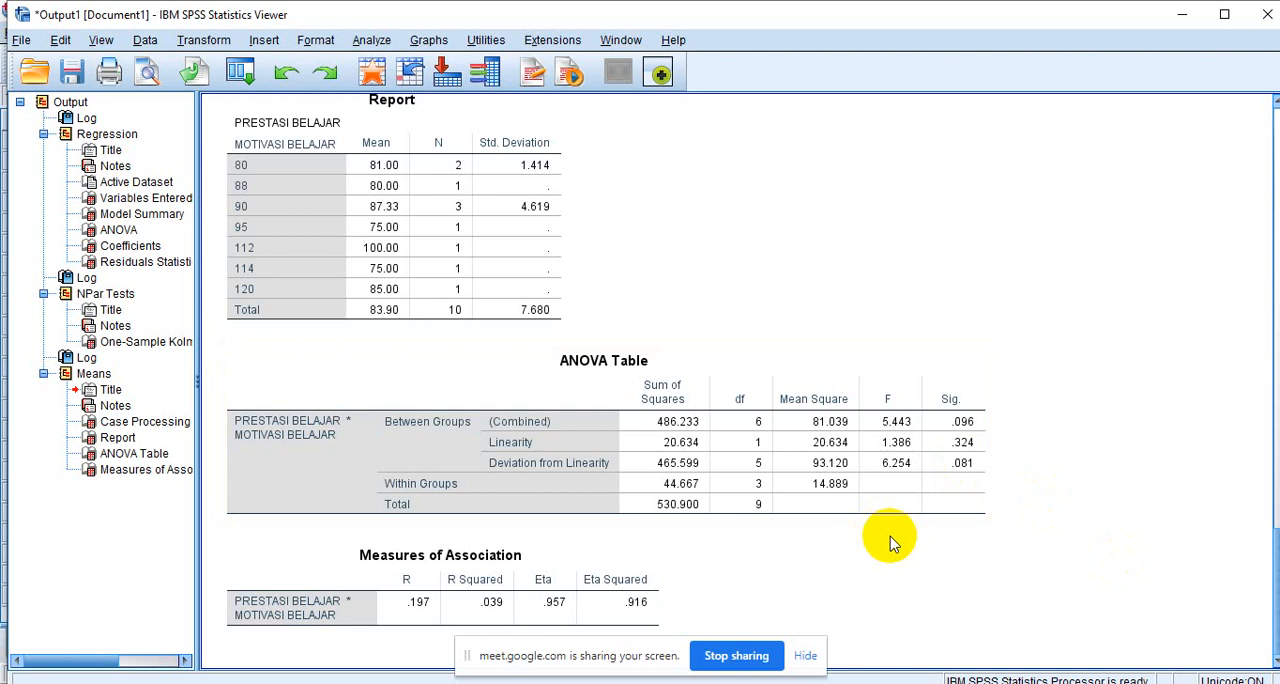
click(752, 508)
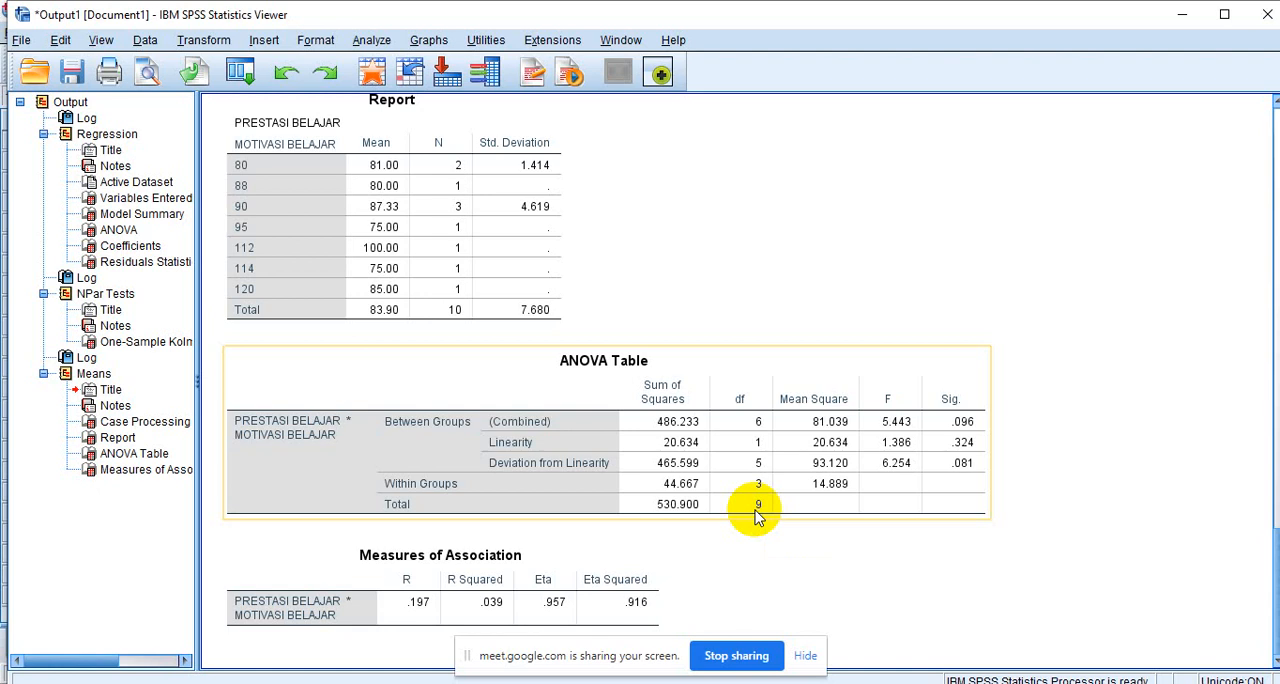
click(708, 375)
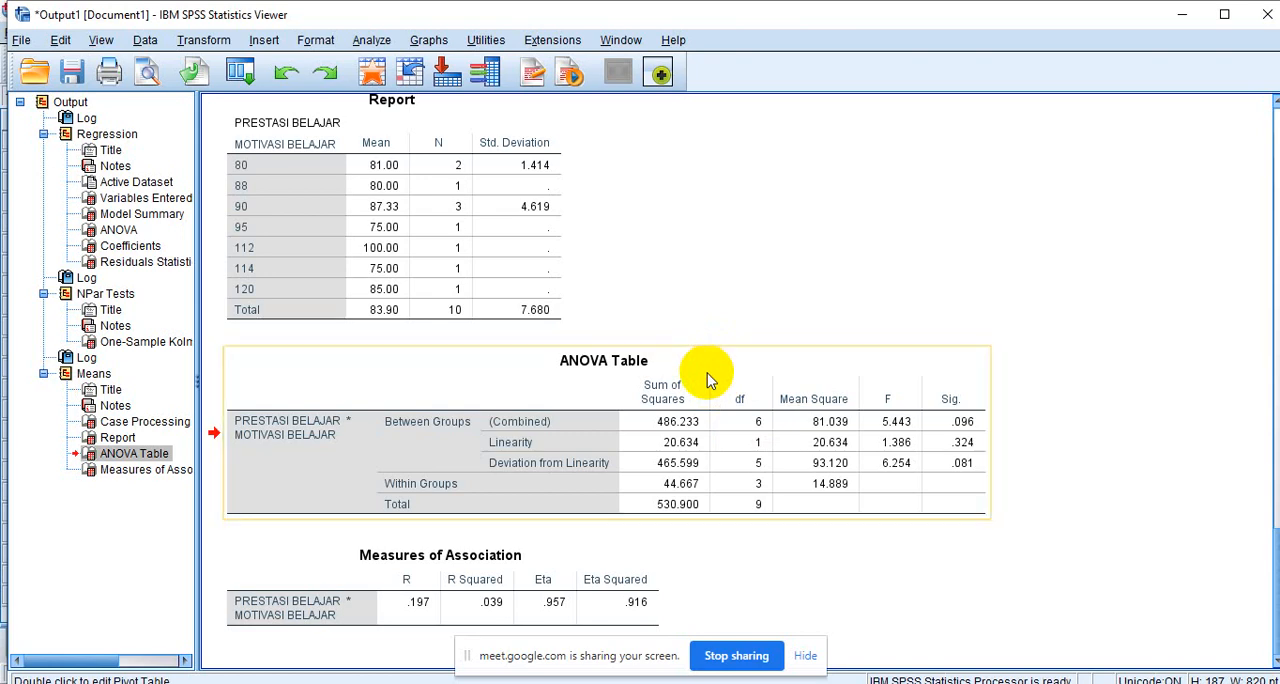
drag(1274, 582, 1249, 392)
click(283, 537)
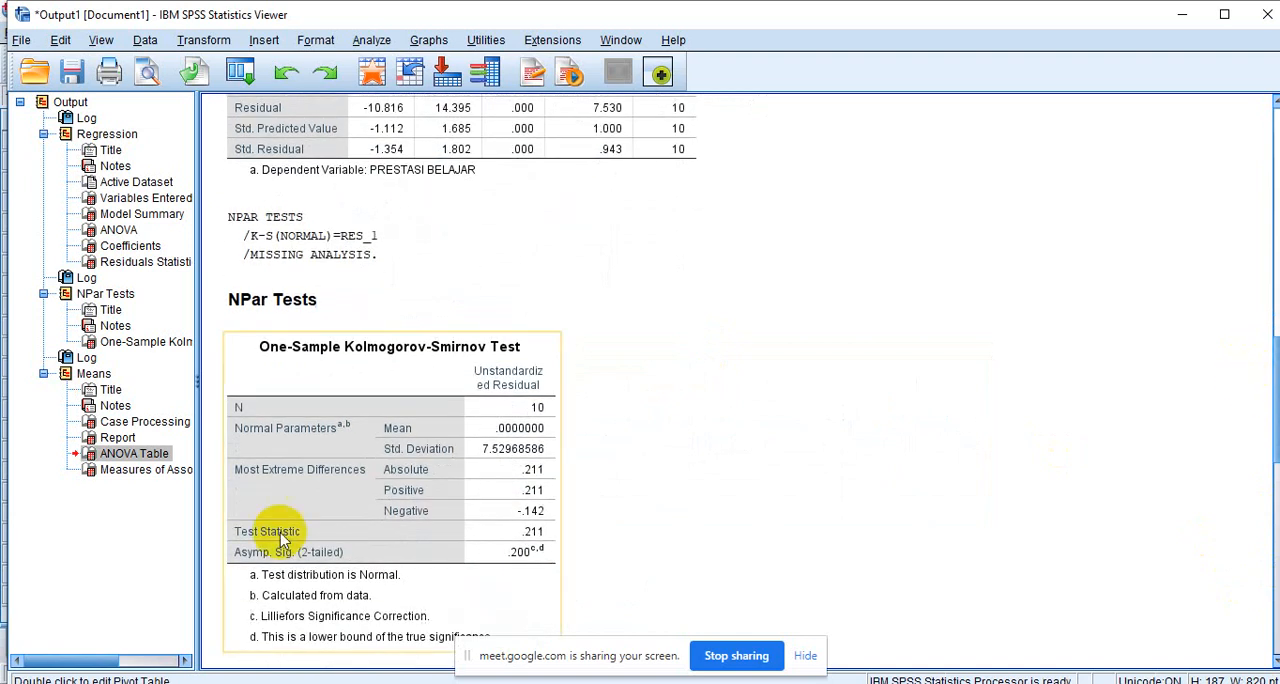
click(420, 576)
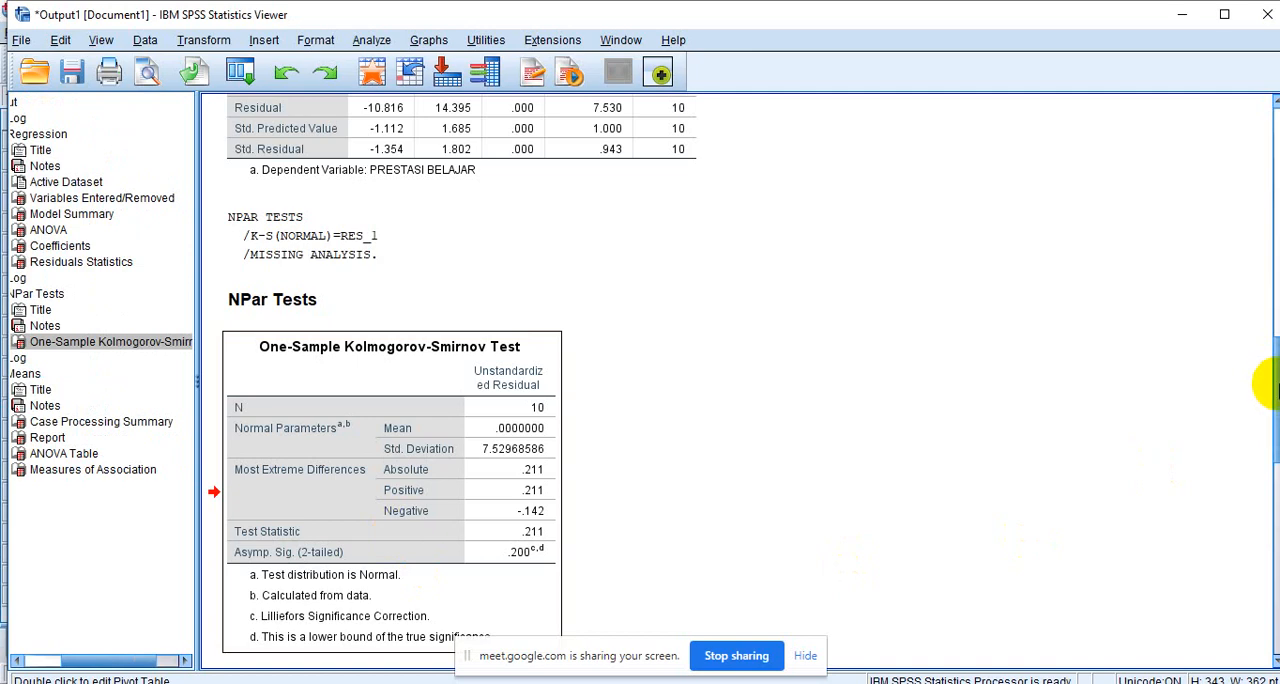
drag(1272, 395, 1275, 585)
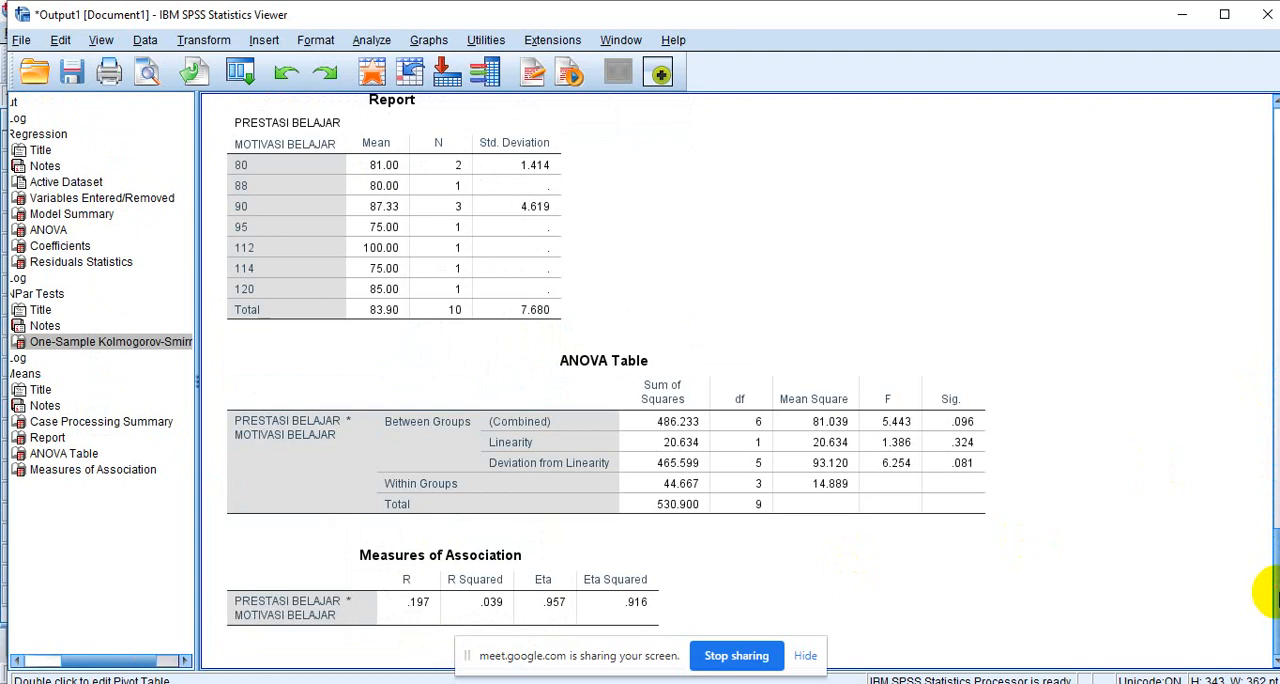
mouse_move(1272, 597)
mouse_down()
mouse_move(1270, 475)
mouse_move(1268, 603)
mouse_up()
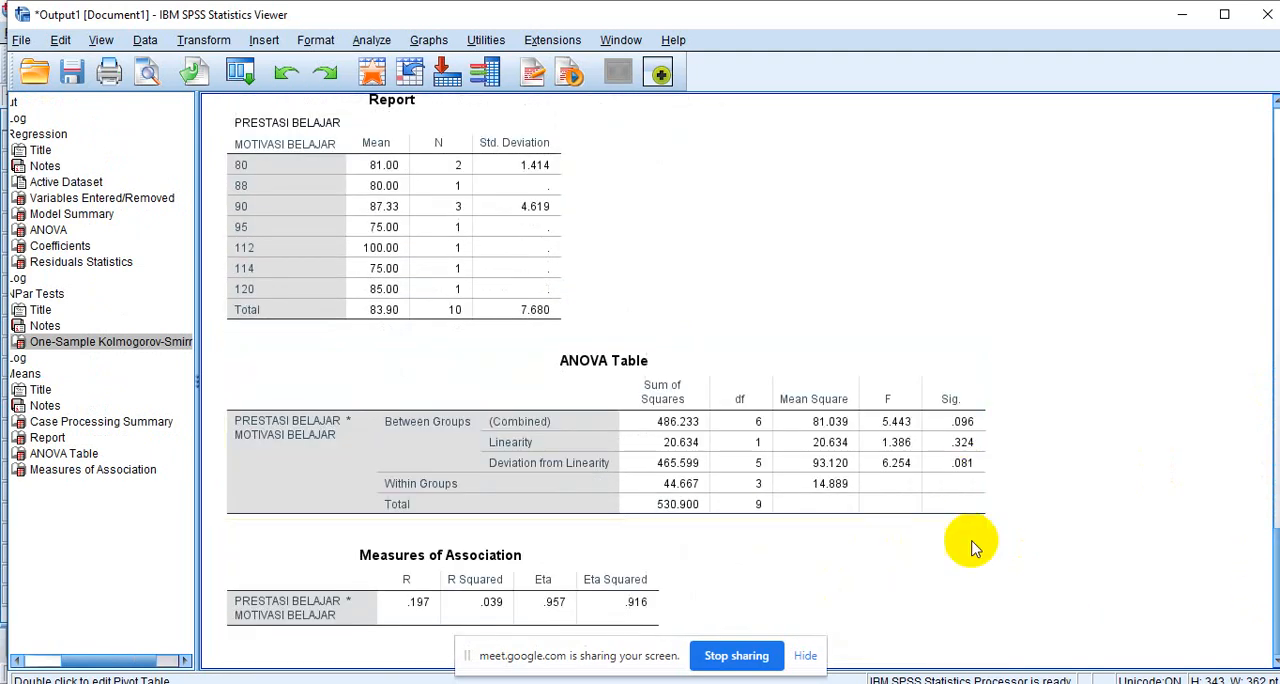
click(735, 435)
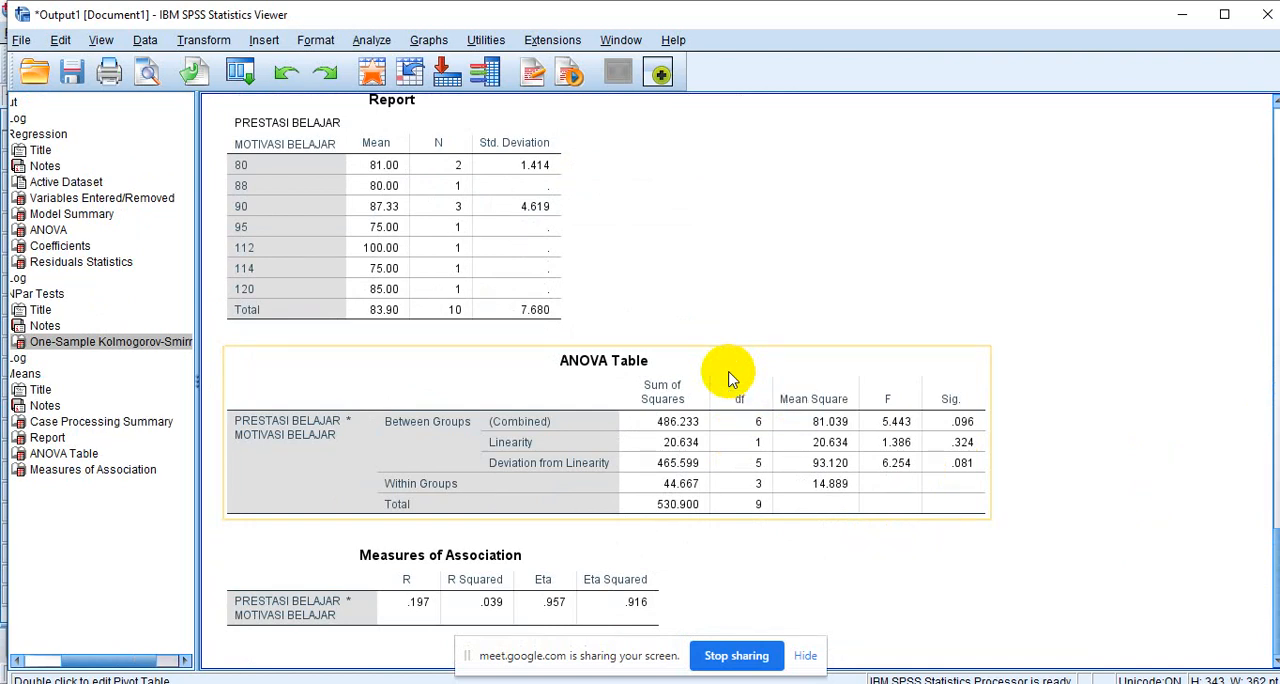
click(594, 527)
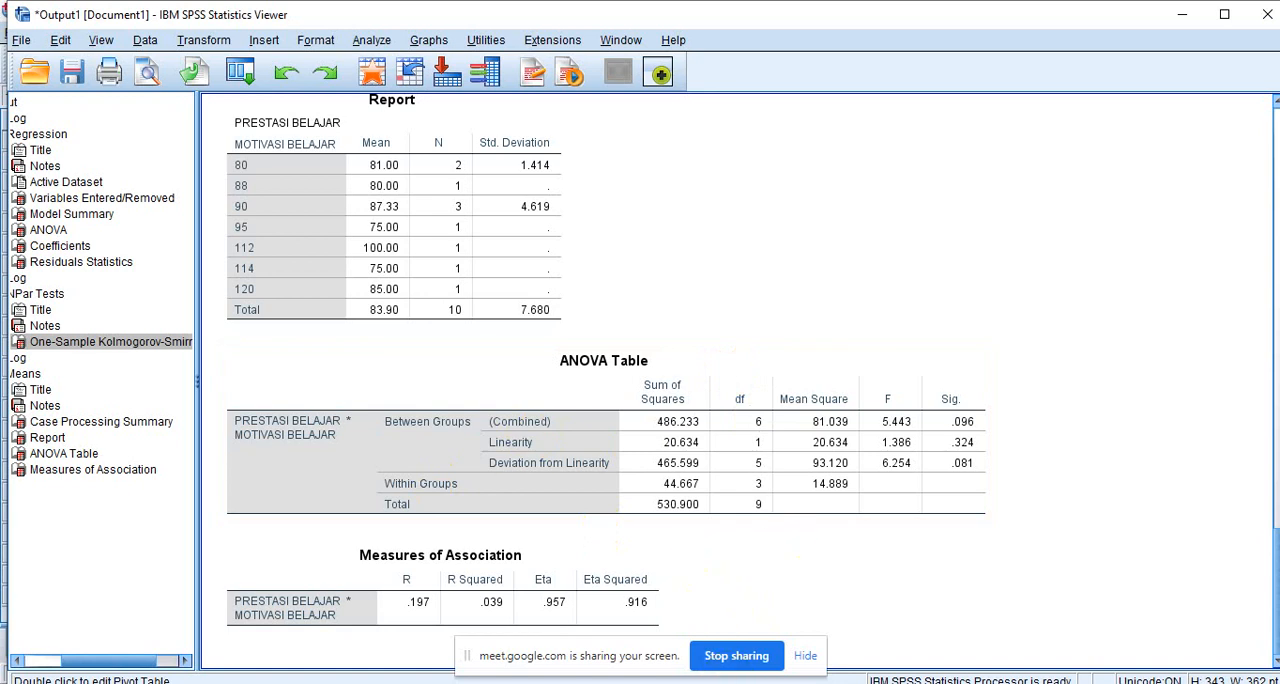
- Return to the data set and run a two-tailed Pearson bivariate correlation between MOTIVASI BELAJAR and PRESTASI BELAJAR
click(713, 683)
click(572, 606)
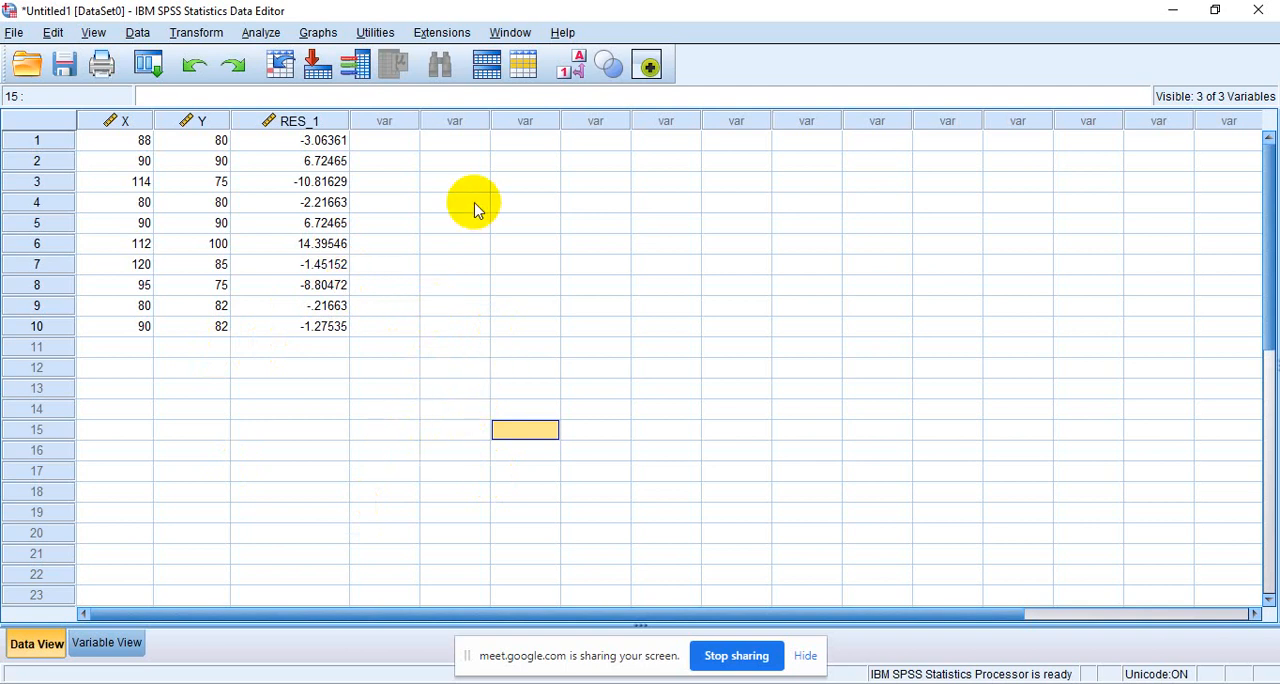
click(263, 33)
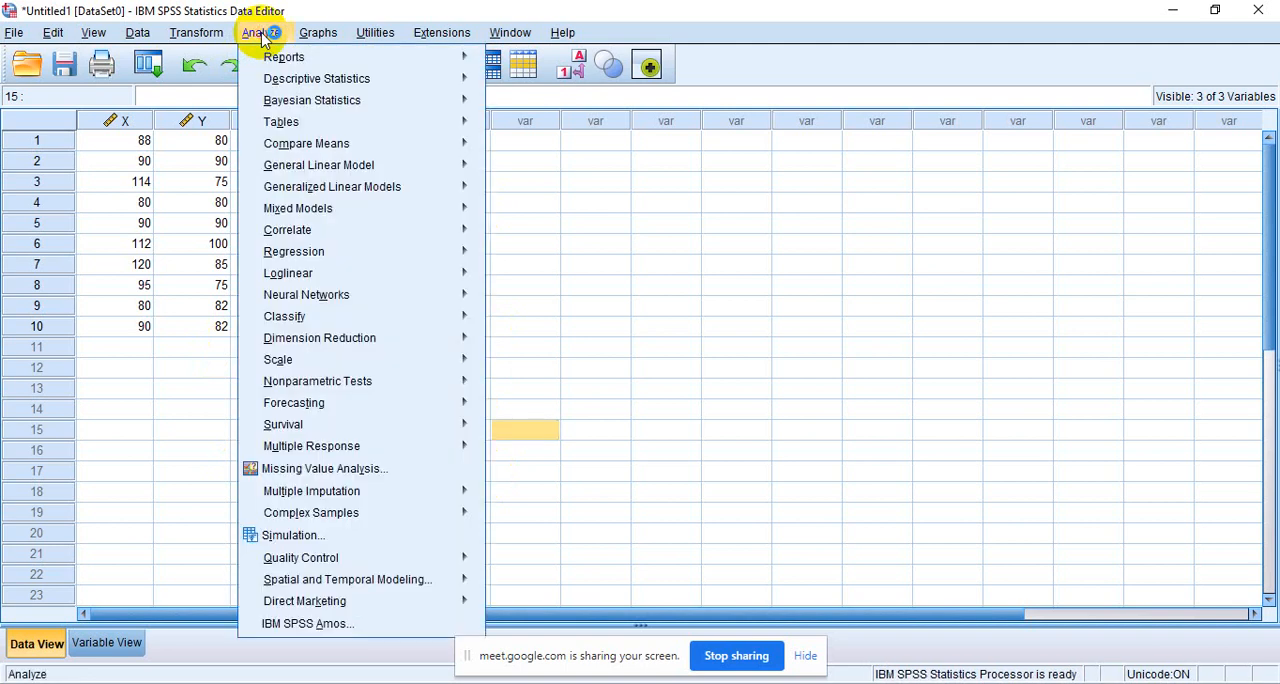
mouse_move(285, 230)
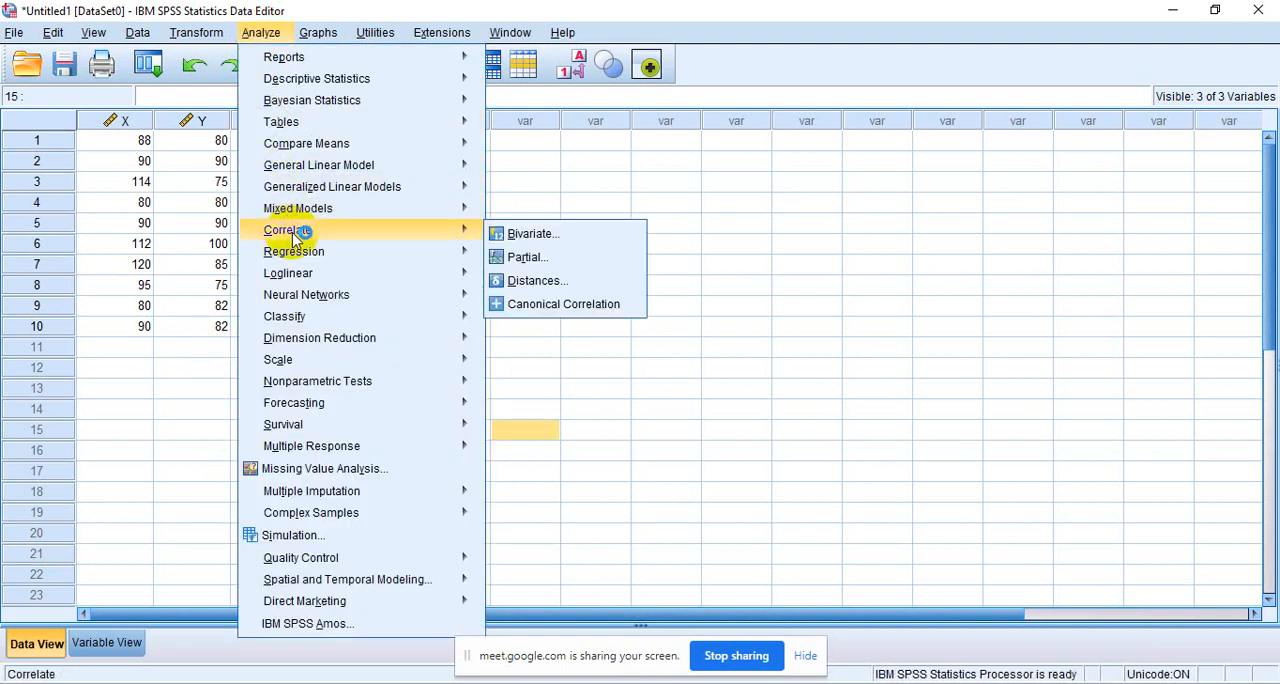
click(556, 241)
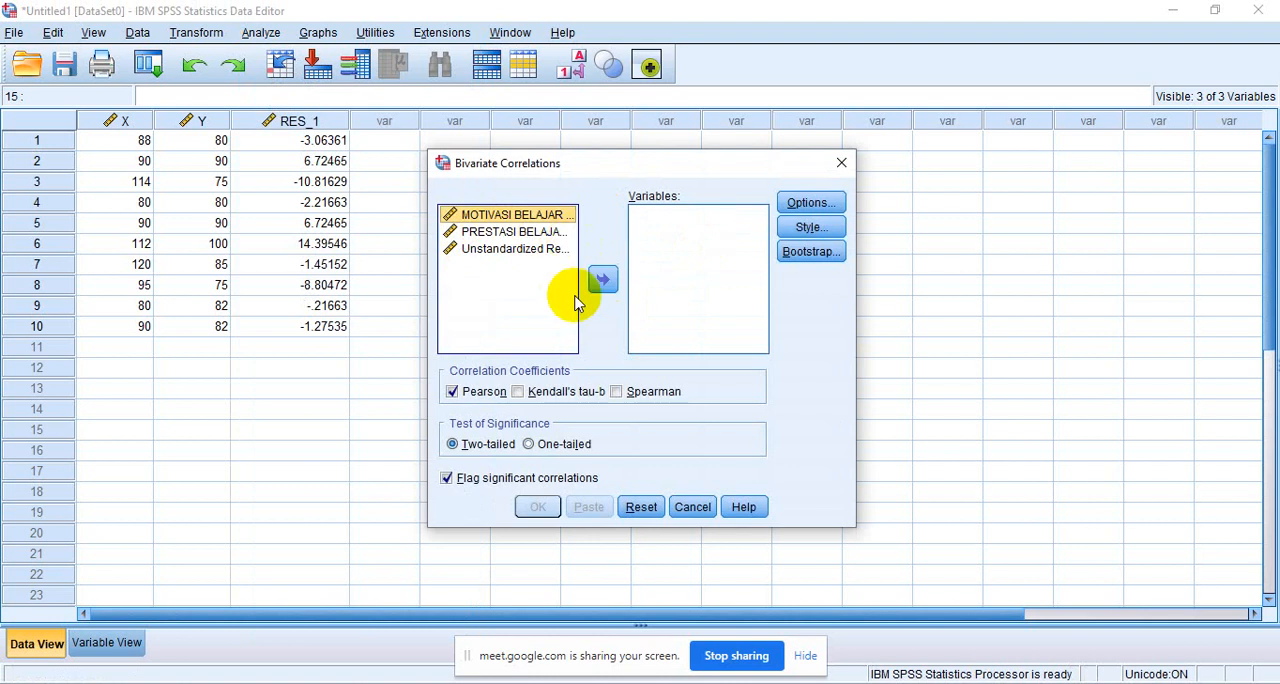
key(shift+Down)
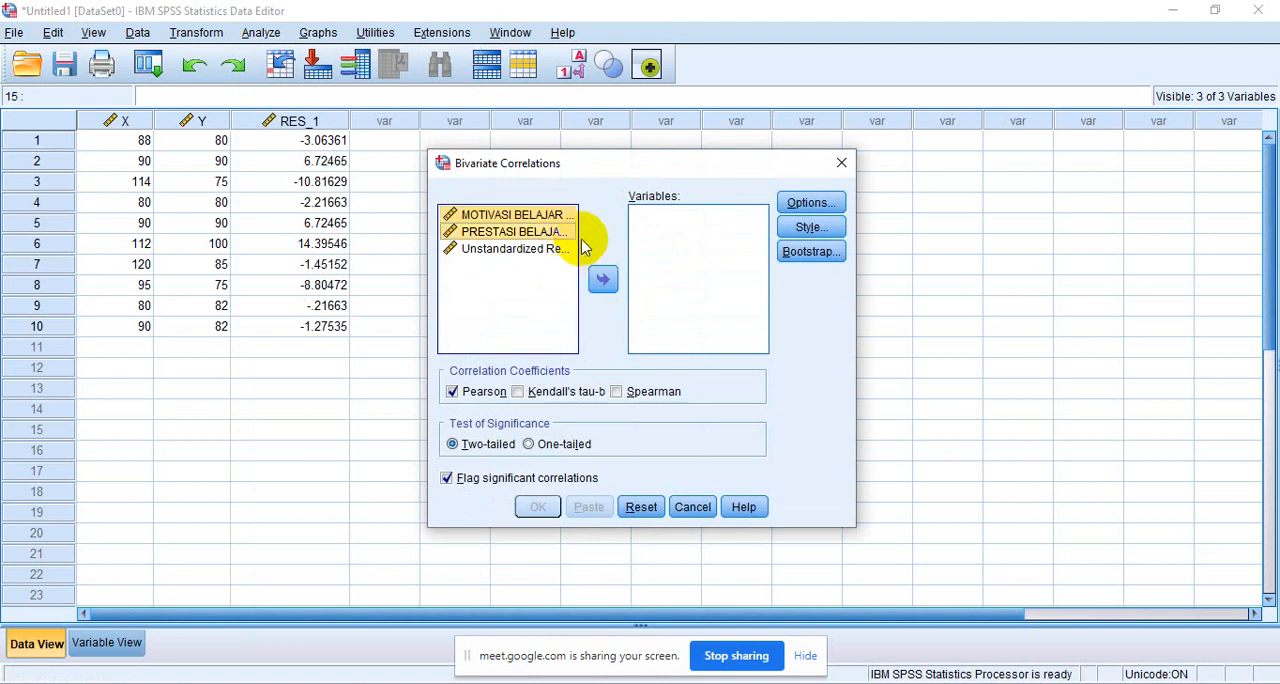
click(604, 279)
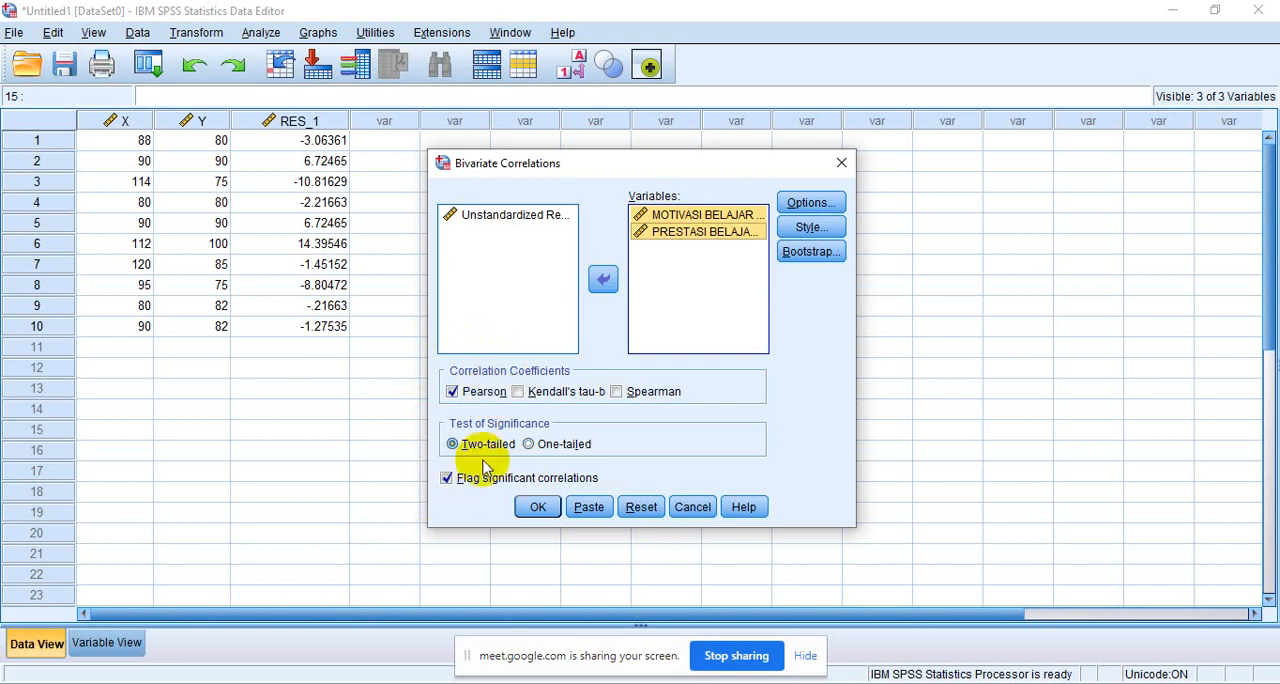
click(537, 508)
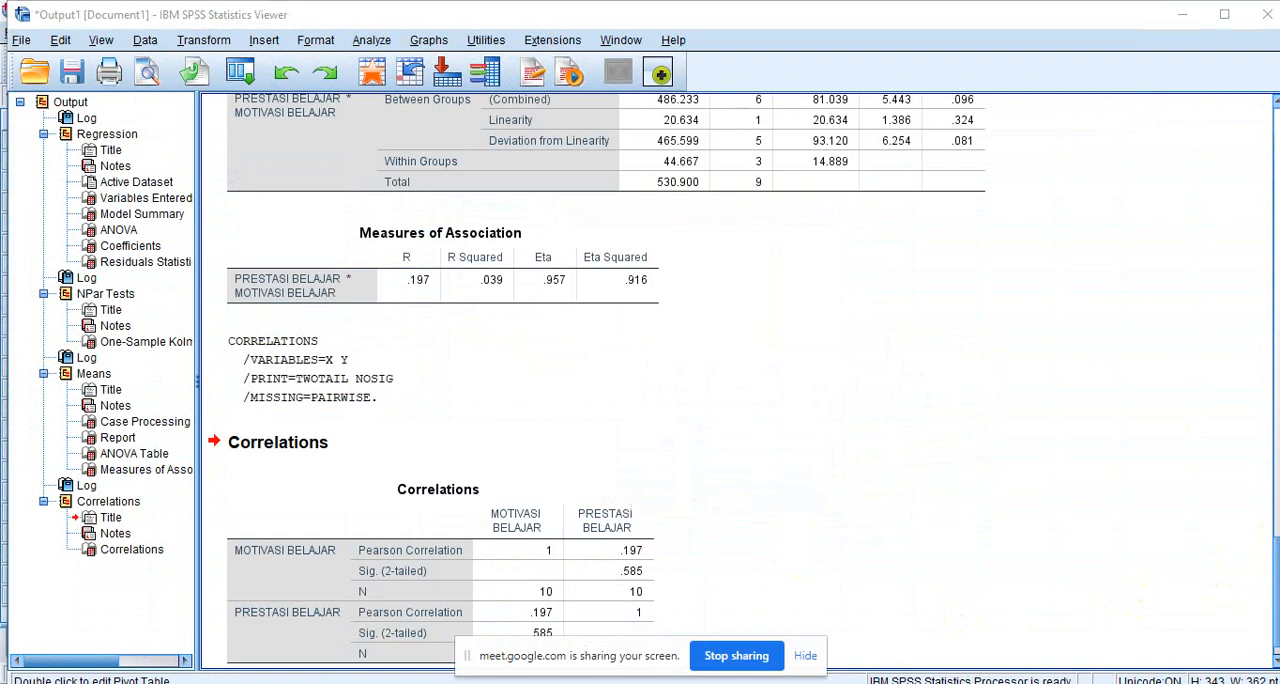
- Examine the Pearson correlation and significance values in the full Correlations table of the output
click(1276, 661)
click(1276, 661)
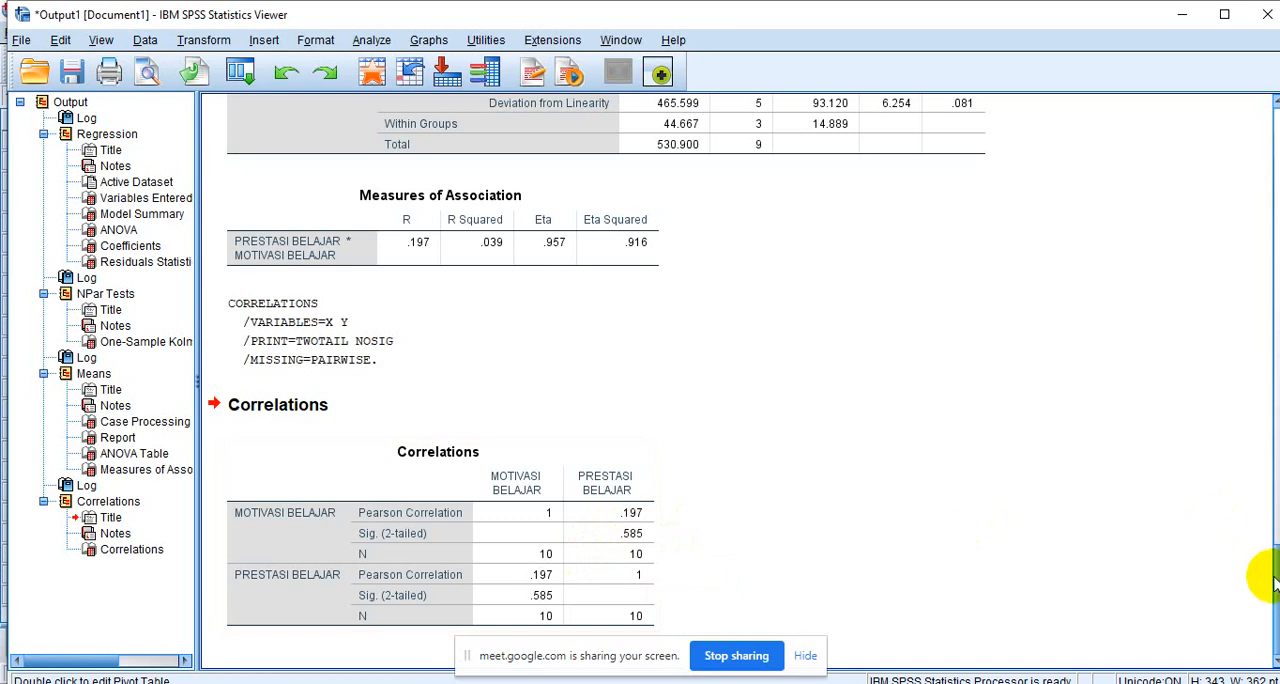
scroll(1268, 555, up, 3)
scroll(1268, 555, up, 5)
scroll(1266, 586, down, 8)
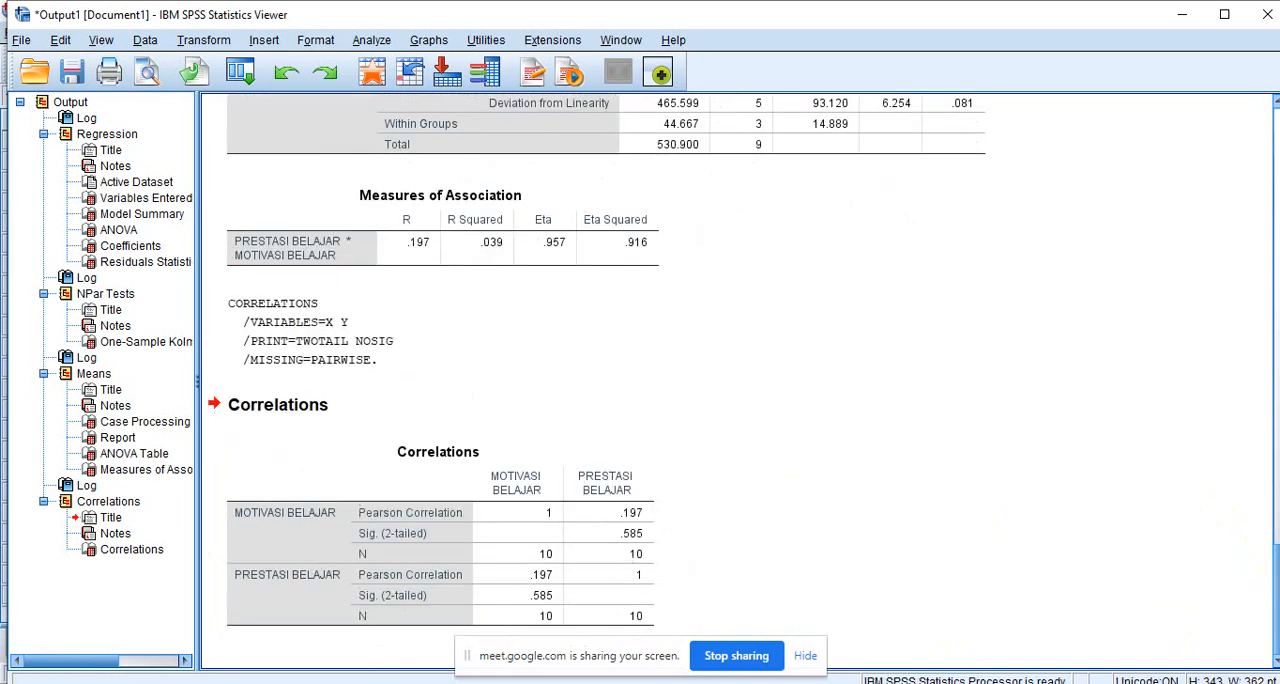
- Switch to the buku statistika document in Word and go back to the linear regression instructions after page 74
mouse_move(668, 682)
click(667, 615)
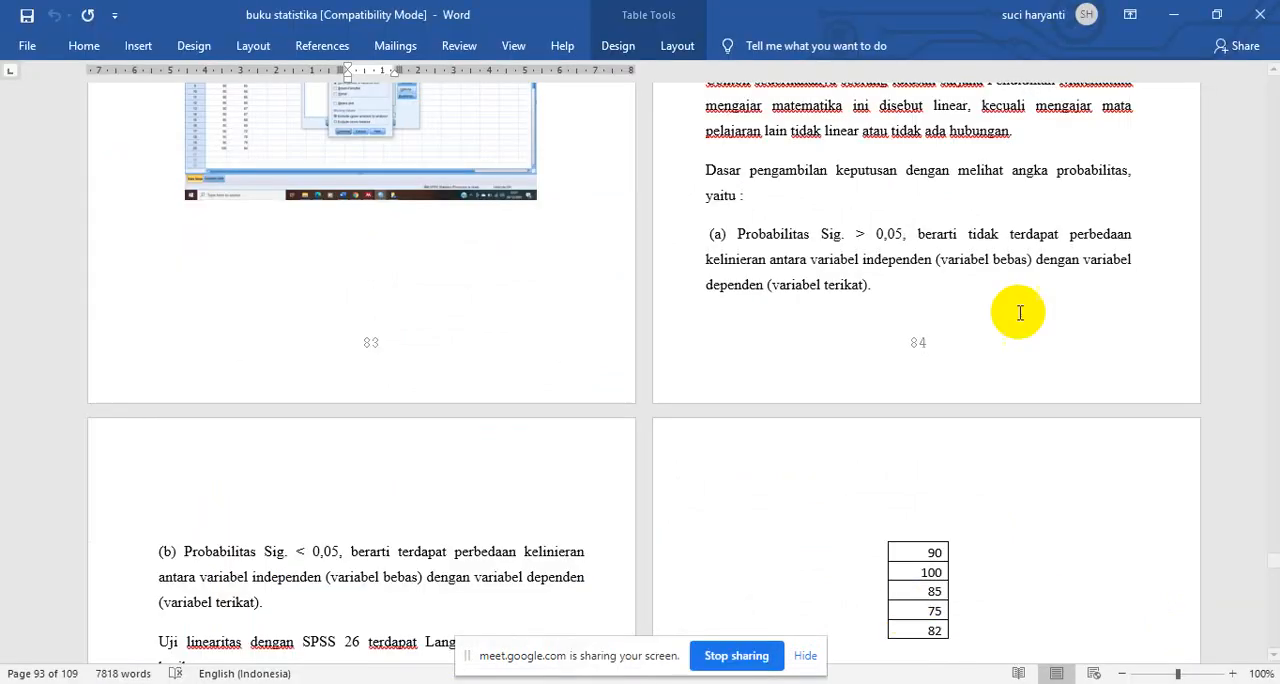
click(617, 452)
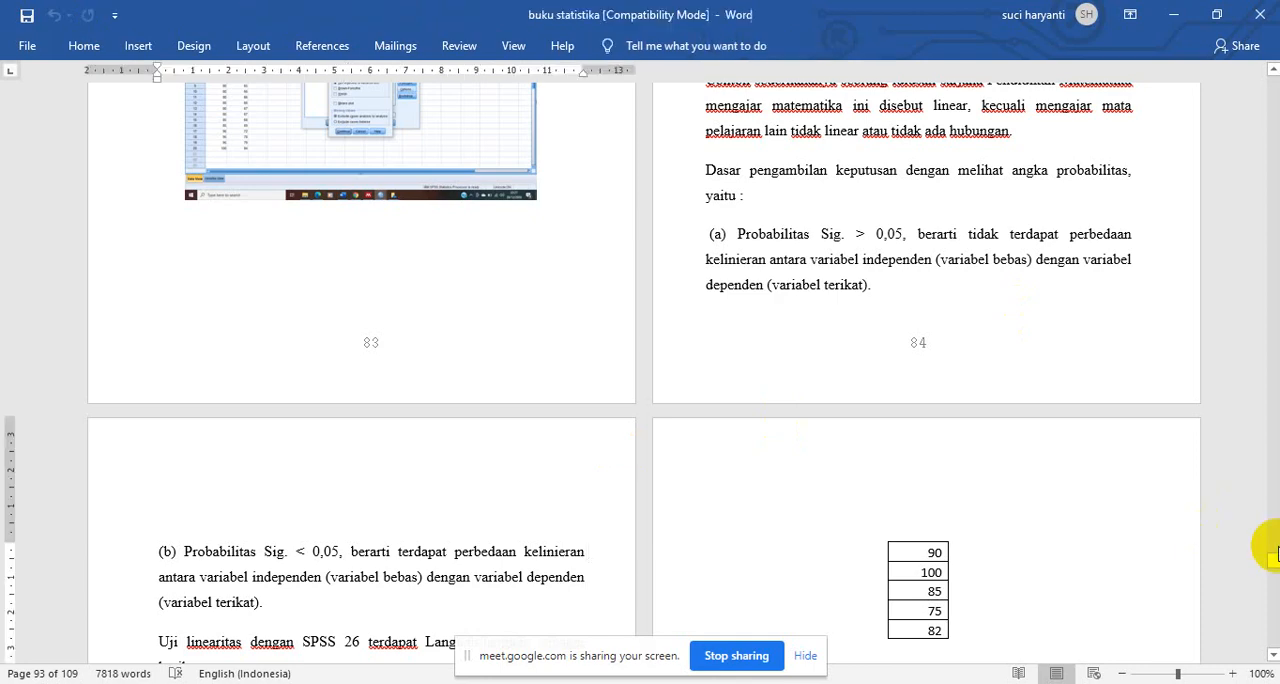
drag(1274, 552, 1229, 509)
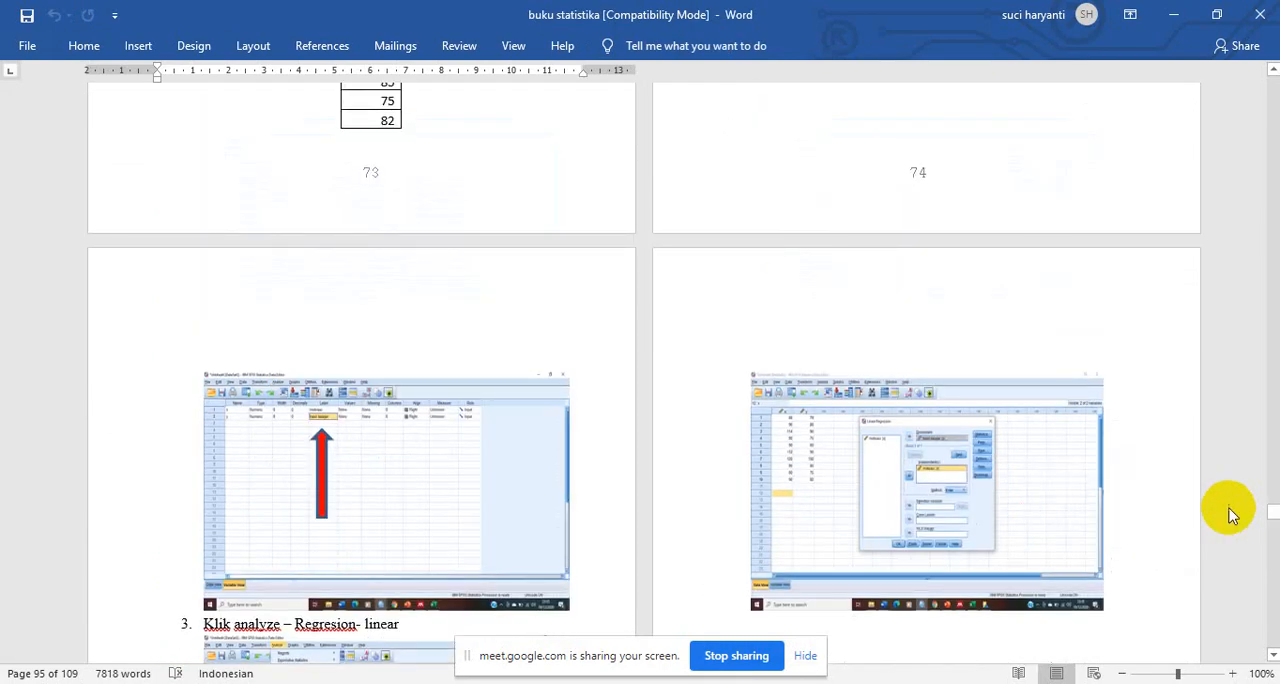